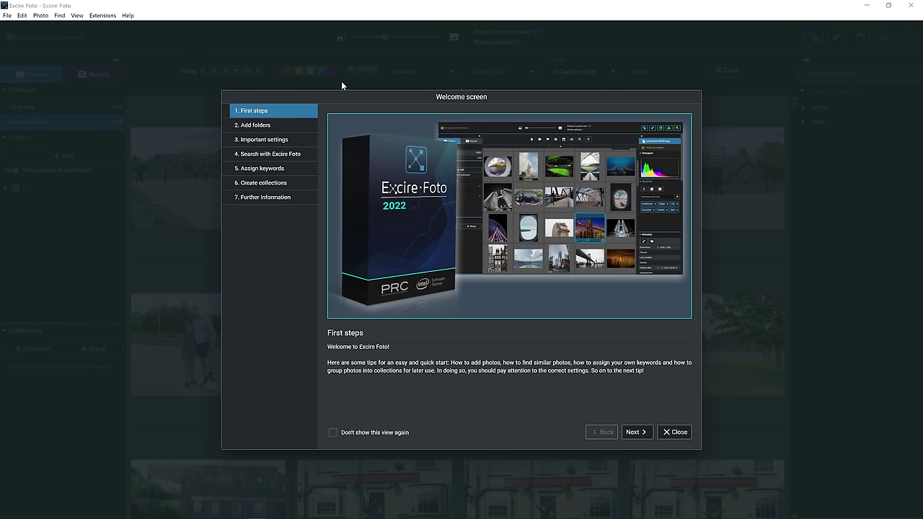
Step: Read the six welcome tips, from Add folders through to Further Information
click(281, 125)
click(278, 140)
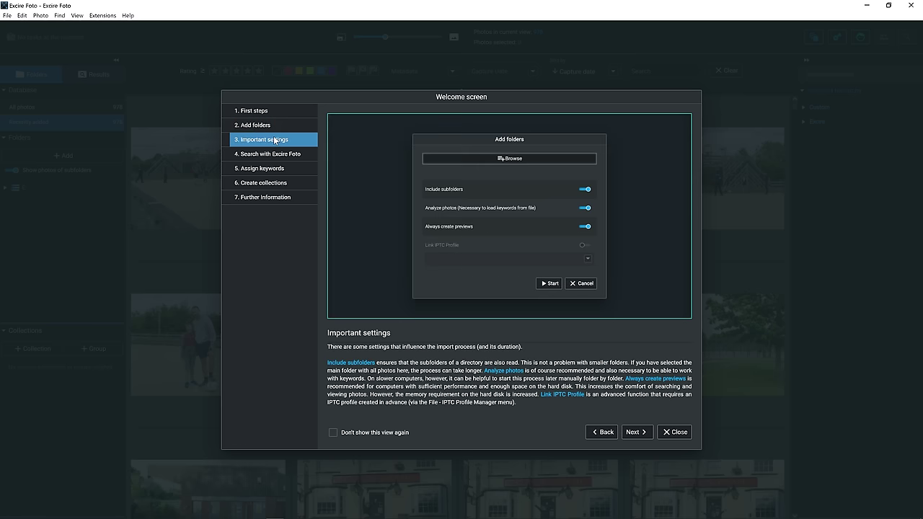
click(269, 154)
click(268, 169)
click(272, 184)
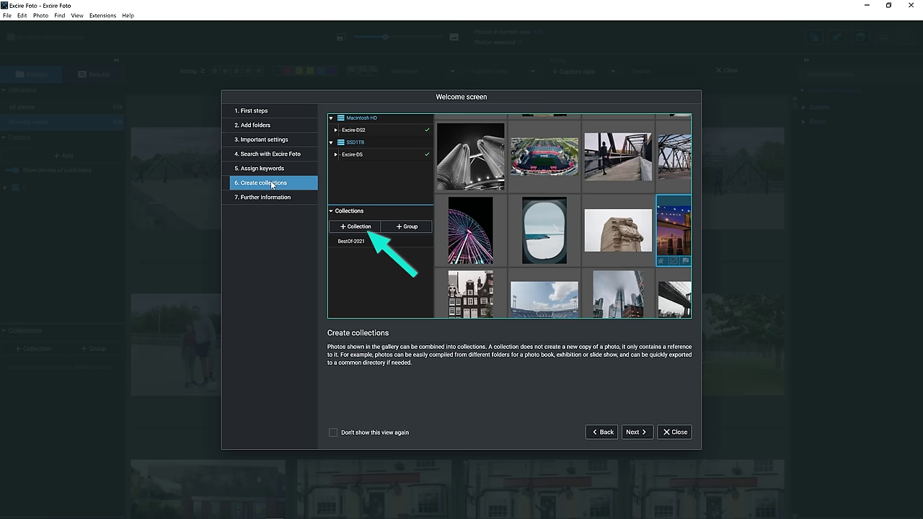
click(272, 197)
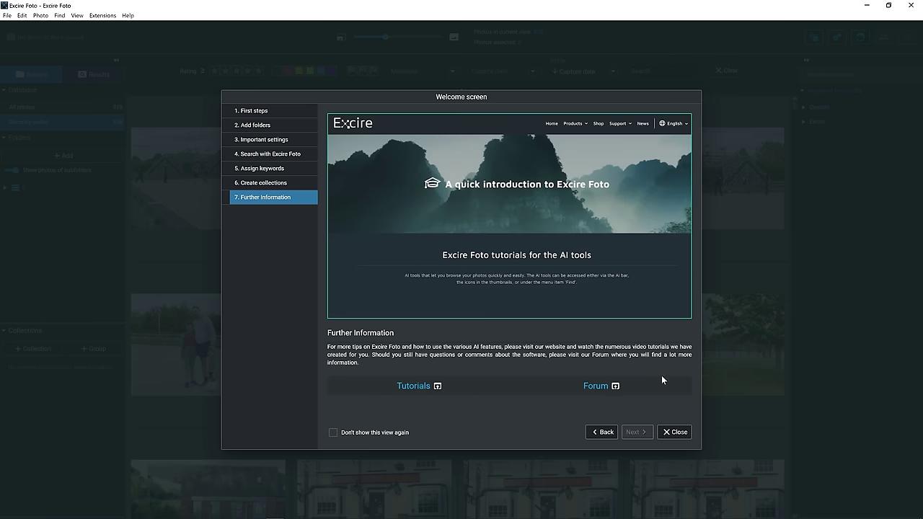
Step: Close the welcome screen to reveal the photo library
click(678, 432)
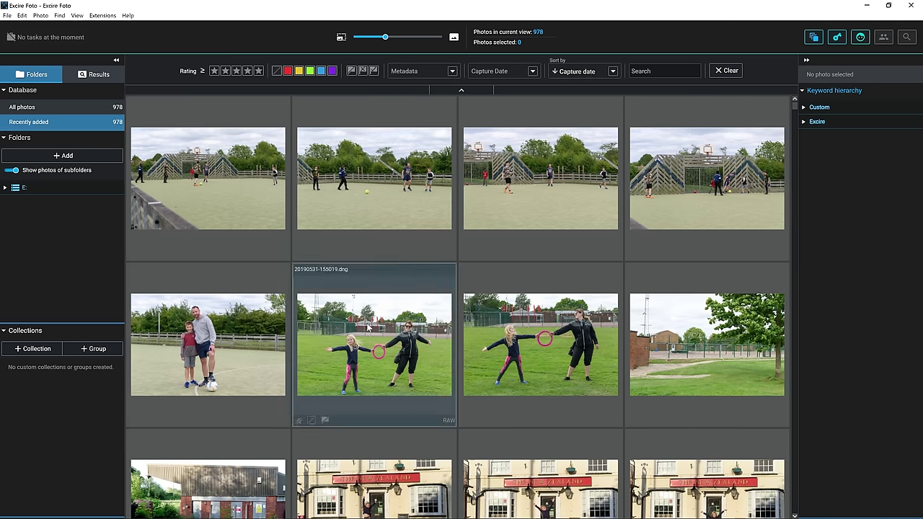
scroll(365, 167, down, 3)
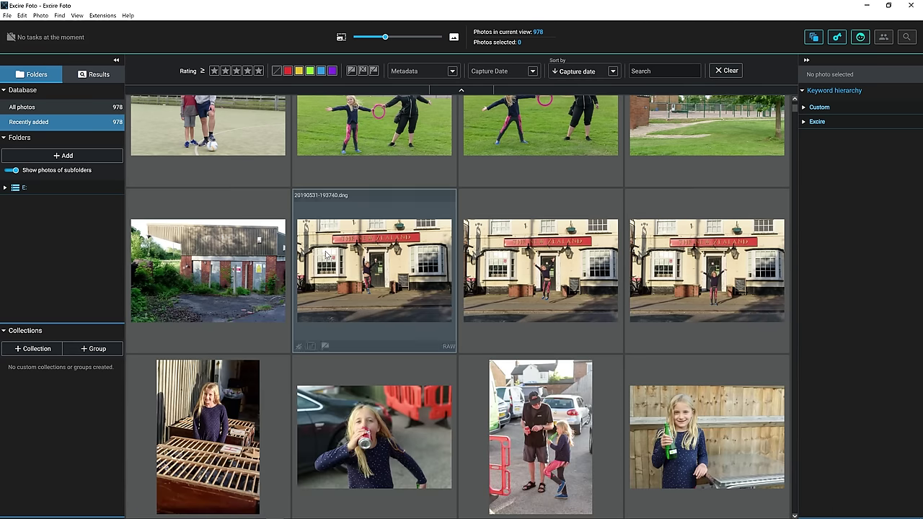
scroll(327, 250, up, 3)
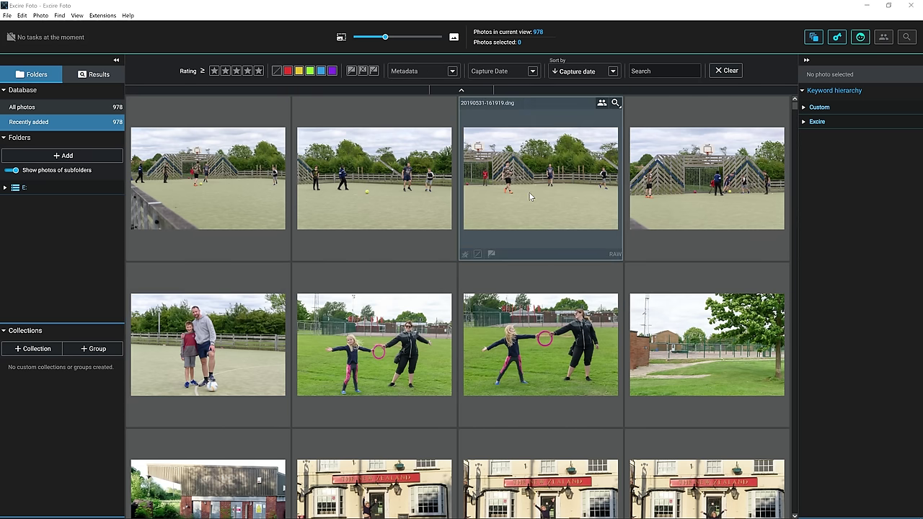
Step: Switch the window to full screen and expand the E: drive in the Folders tree
key(F11)
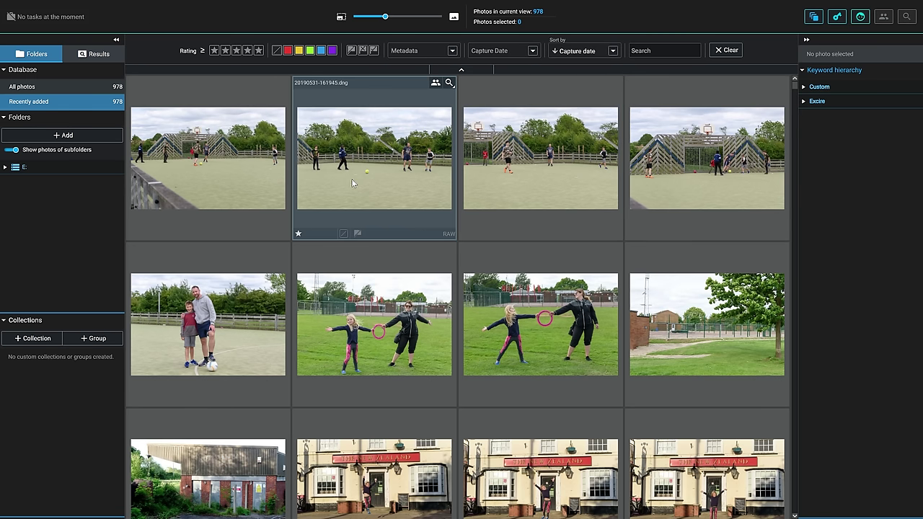
click(109, 168)
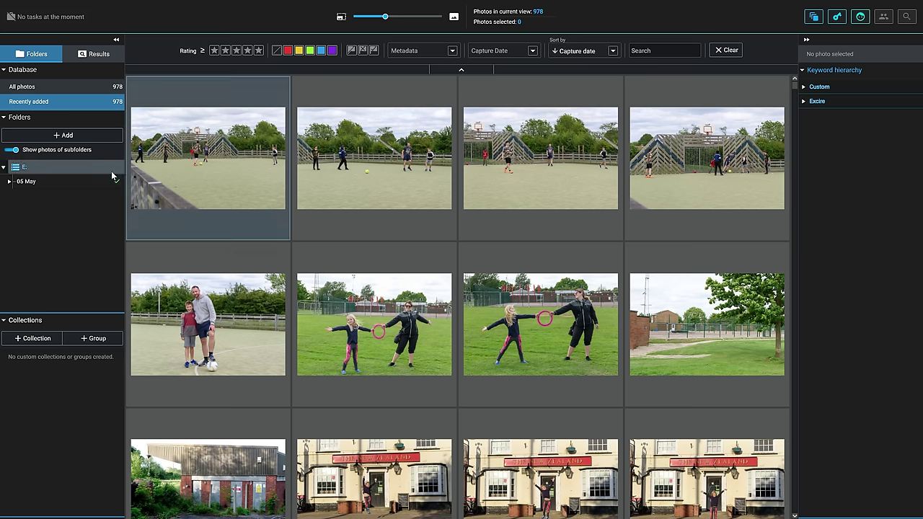
mouse_move(99, 179)
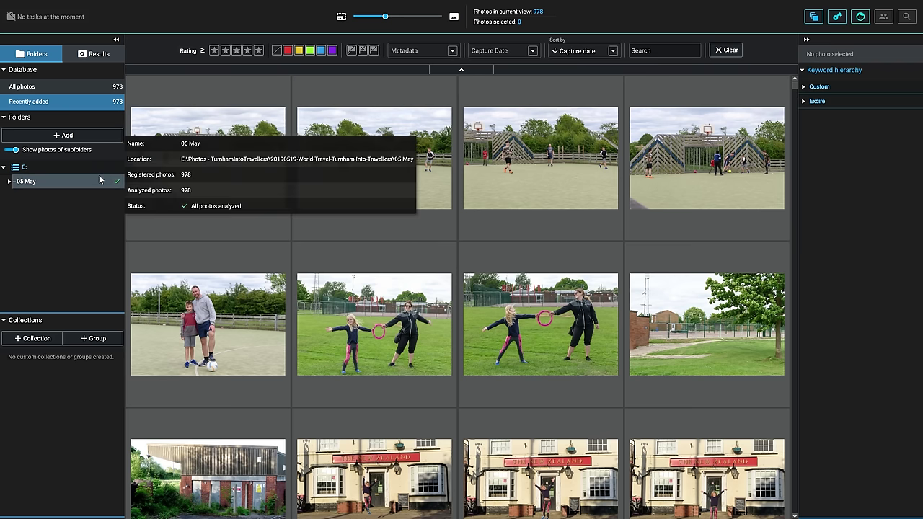
Step: Pick the 06 June folder inside 20190519-World-Travel-Turnham-Into-Travellers as the folder to add
click(53, 136)
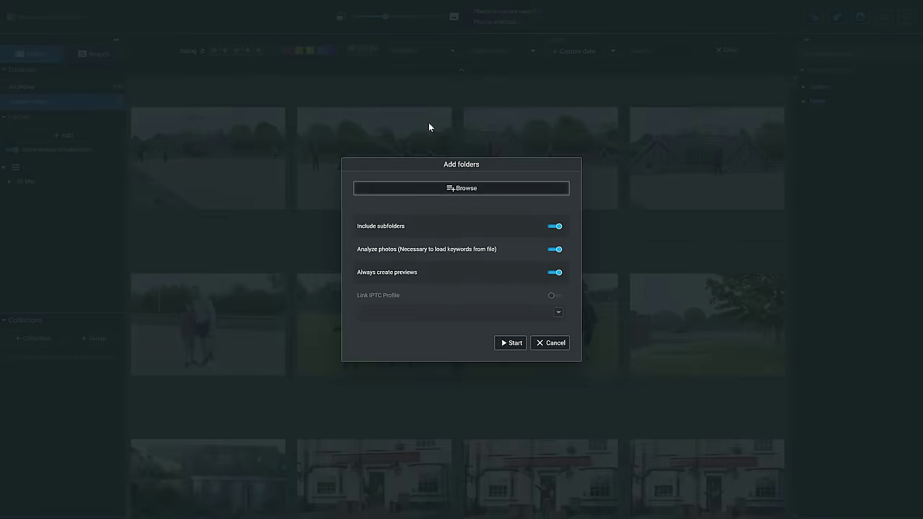
click(491, 190)
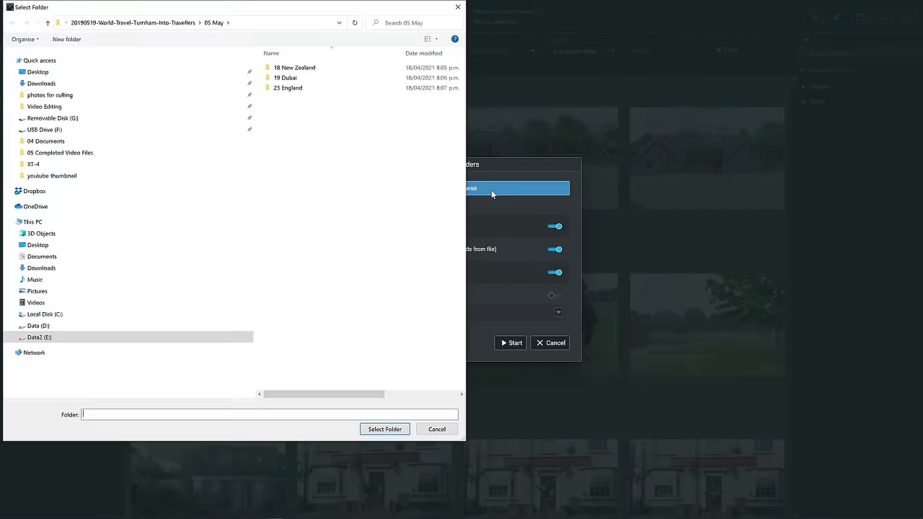
click(176, 24)
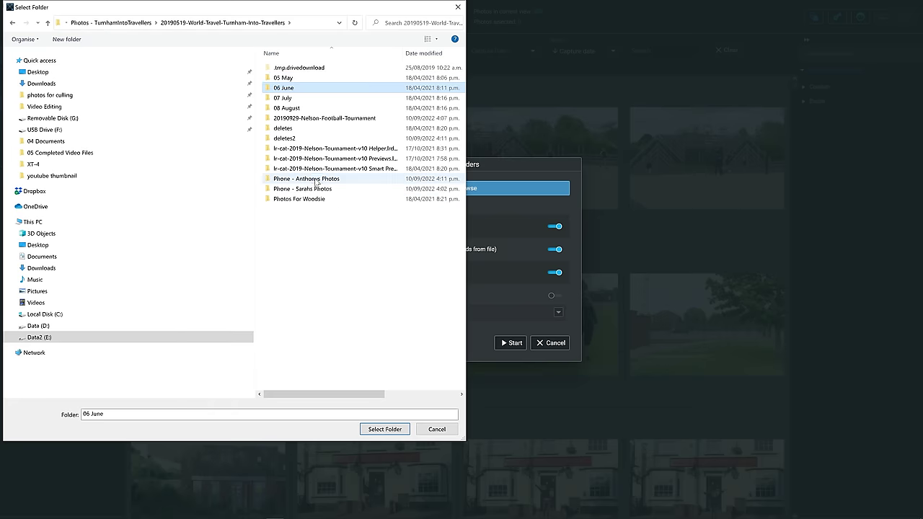
click(312, 180)
click(313, 190)
click(312, 199)
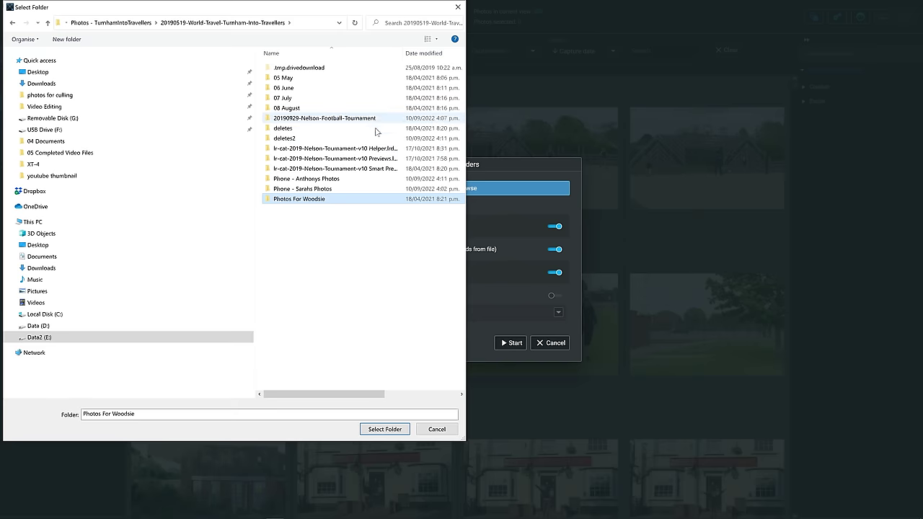
click(321, 88)
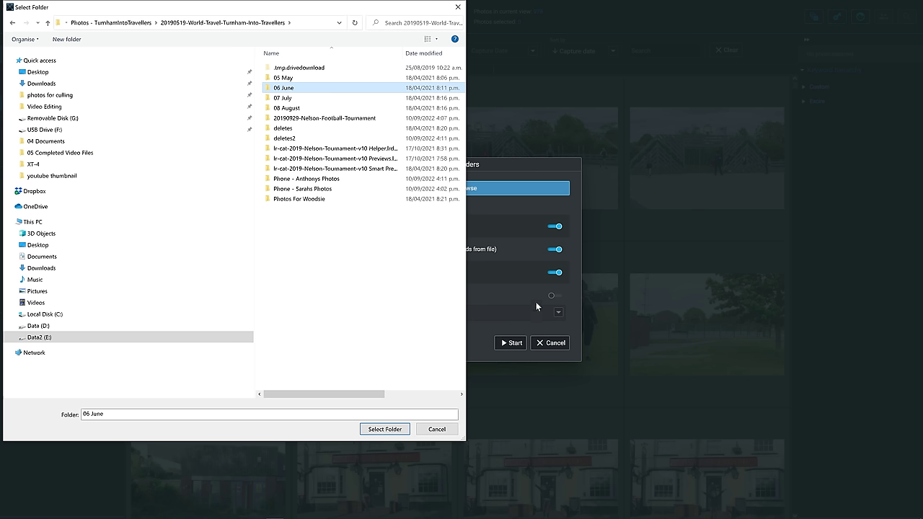
click(385, 429)
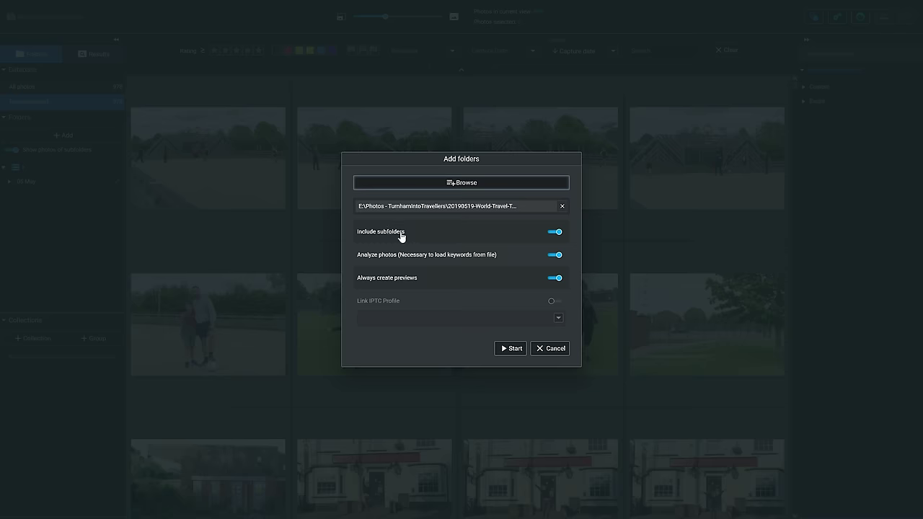
click(441, 183)
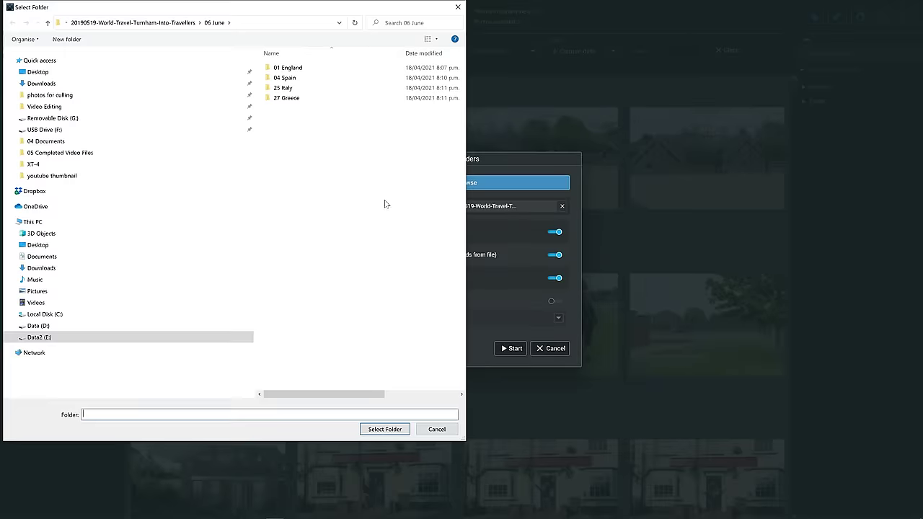
click(153, 29)
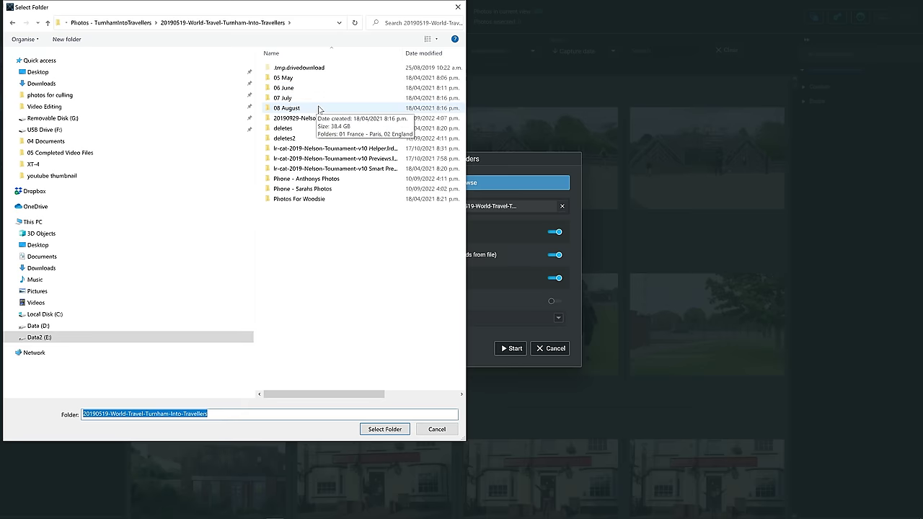
key(Return)
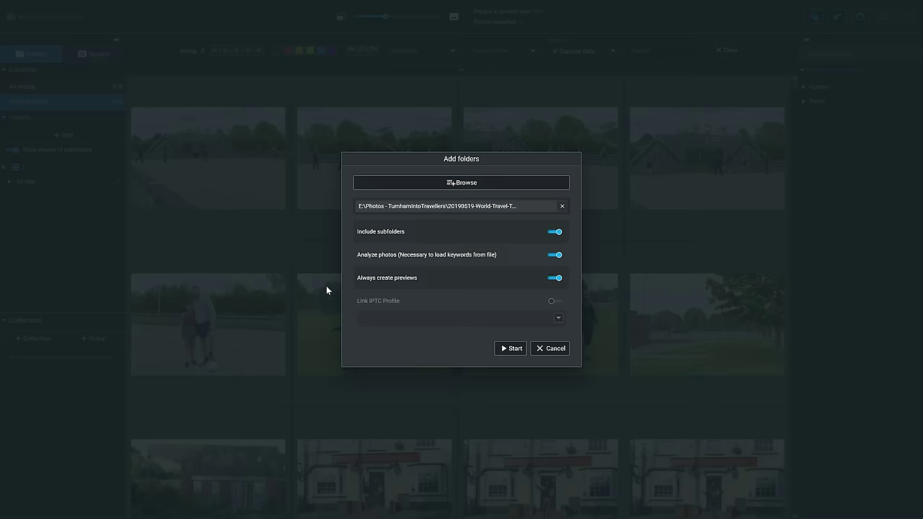
Step: Start importing and analysing the 2915 photos of the 06 June folder
click(507, 349)
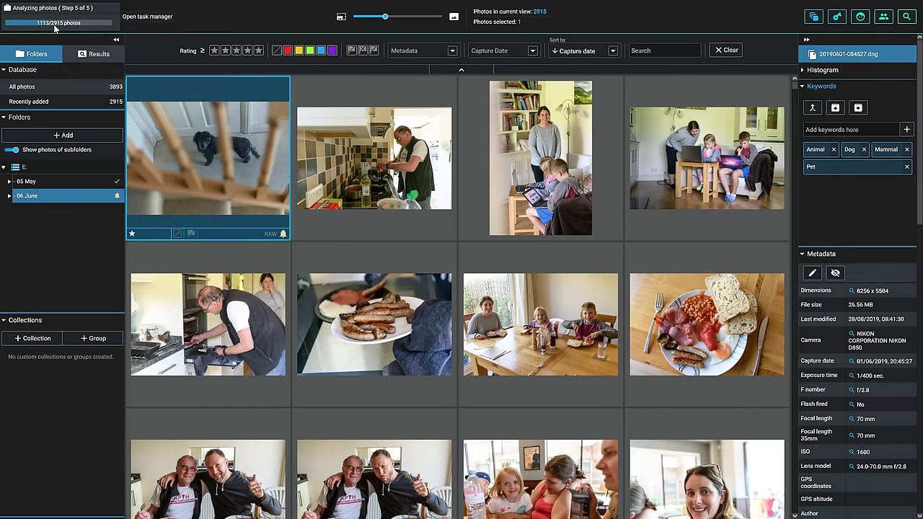
Step: Check keywords of the kitchen photos: cooking, family at laptop, oven, sausages and dining table
mouse_move(201, 147)
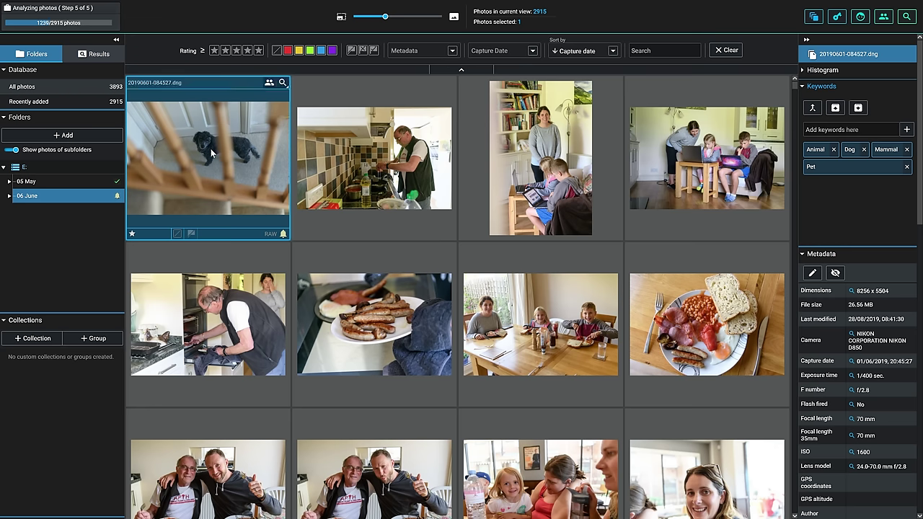
mouse_move(483, 157)
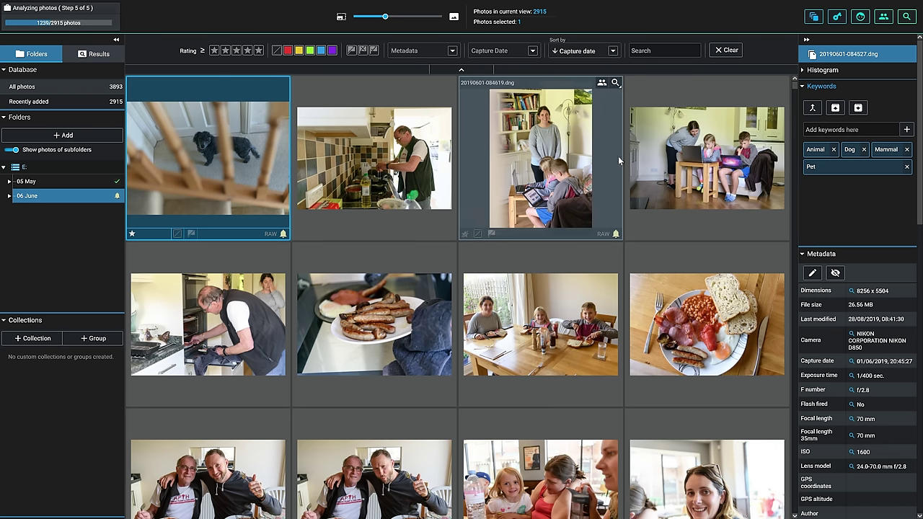
click(383, 154)
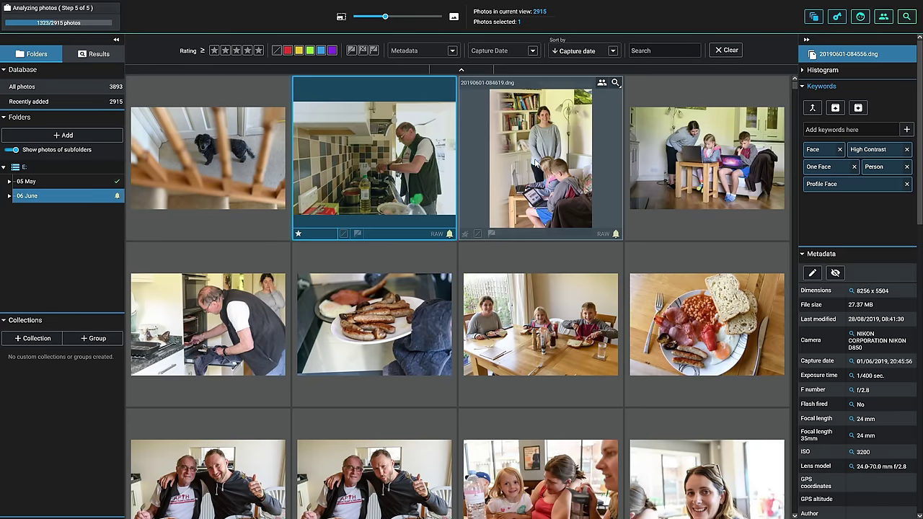
key(Right)
key(Right)
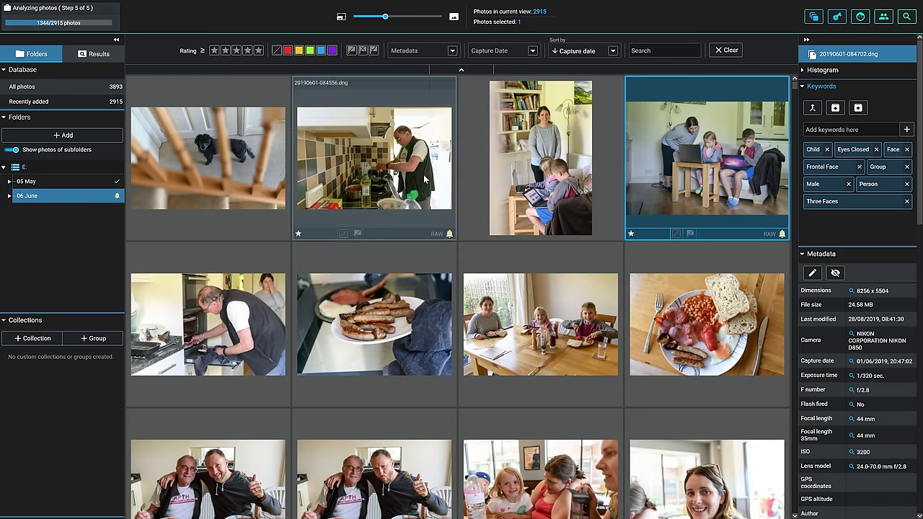
click(207, 325)
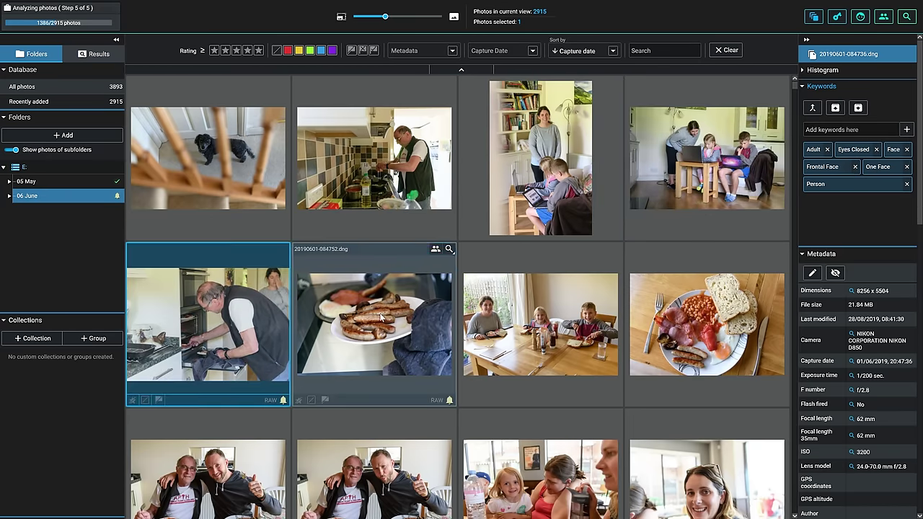
click(375, 324)
click(534, 320)
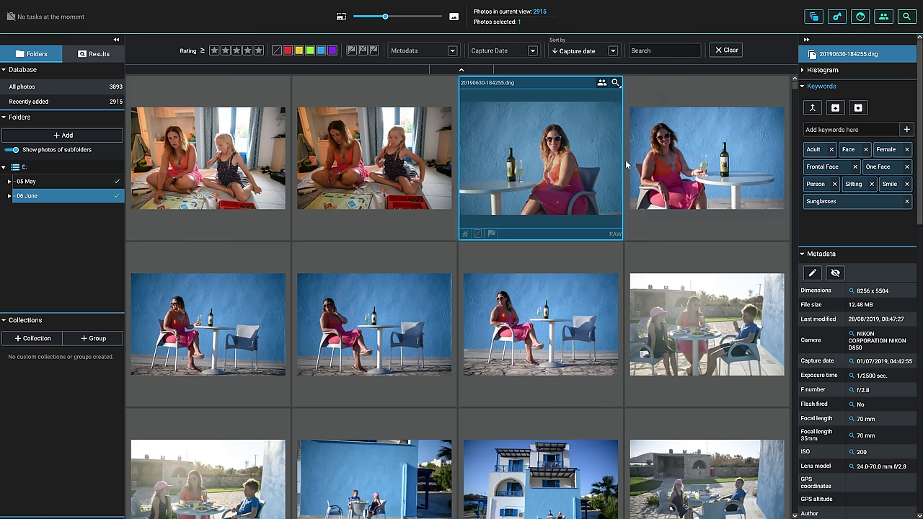
Step: Check the keywords of the two seated woman photos
click(661, 157)
click(232, 324)
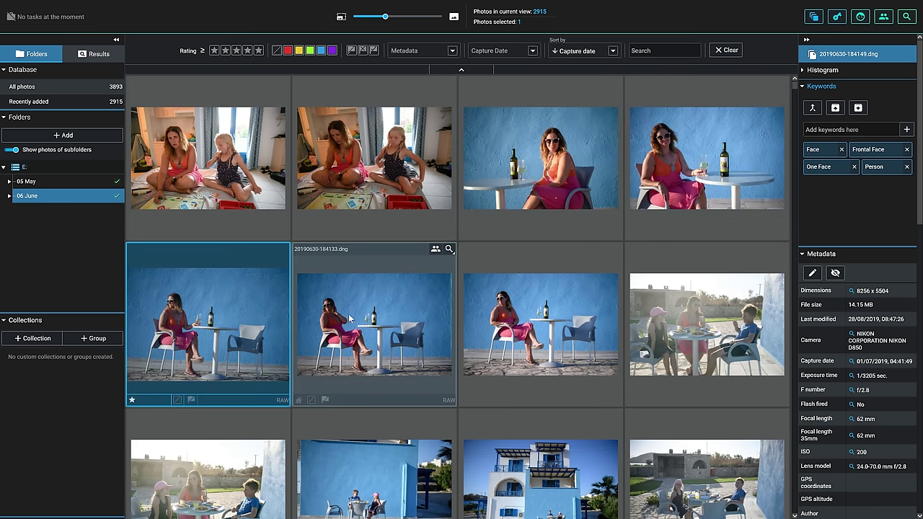
click(394, 309)
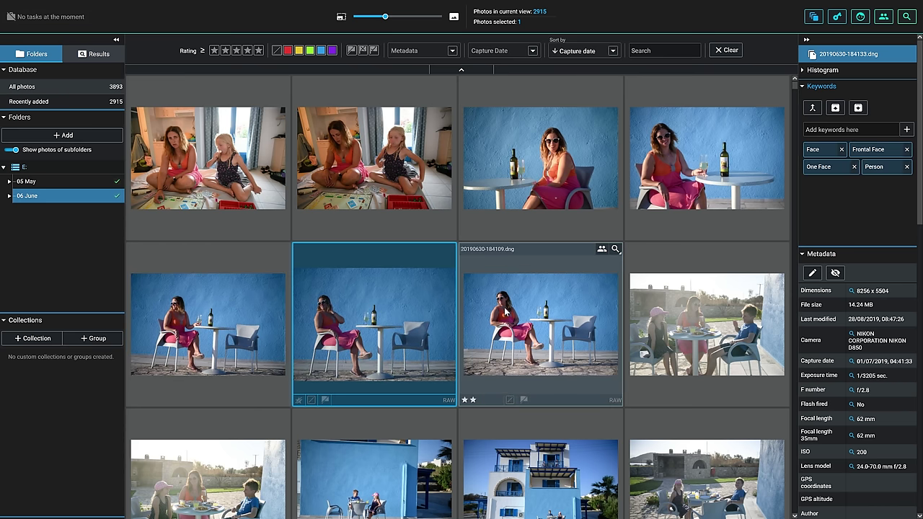
Step: Show the family-at-the-table photo's keywords, including Profile Face and Unsaturated
scroll(500, 287, down, 1)
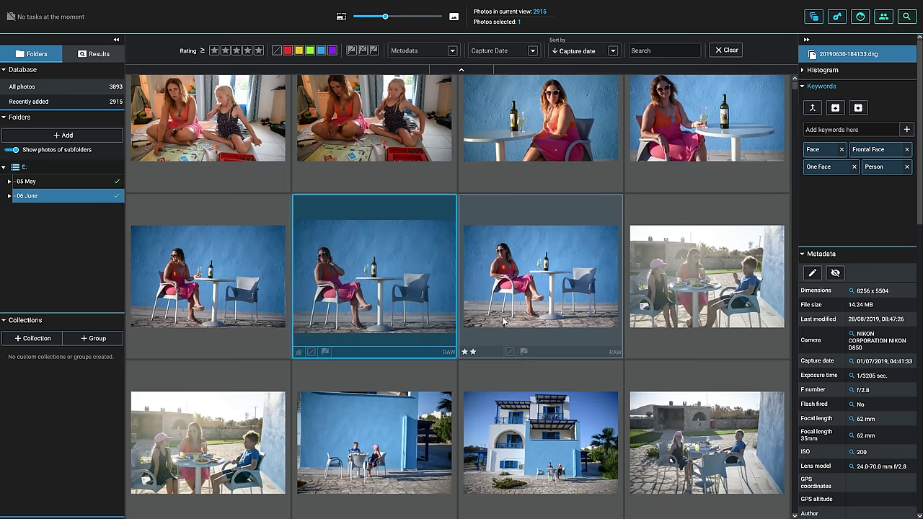
scroll(500, 286, down, 2)
scroll(501, 286, down, 1)
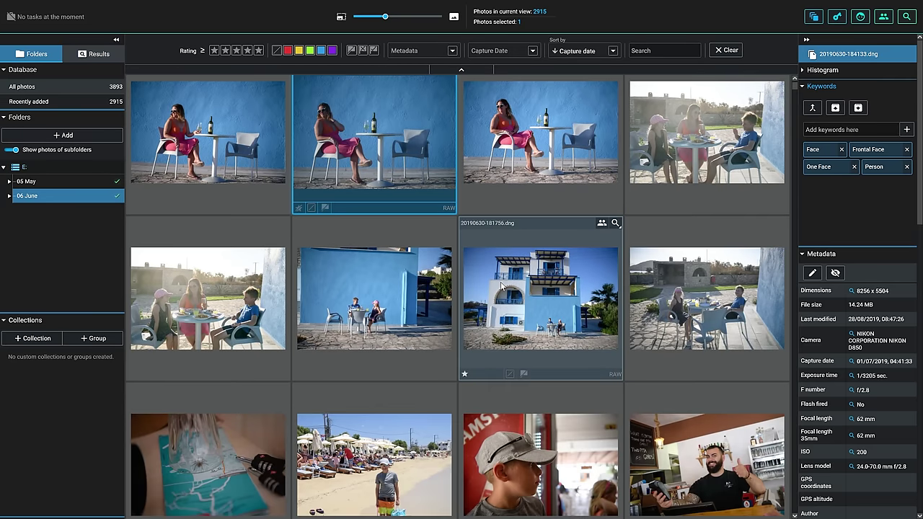
click(627, 157)
scroll(283, 323, down, 6)
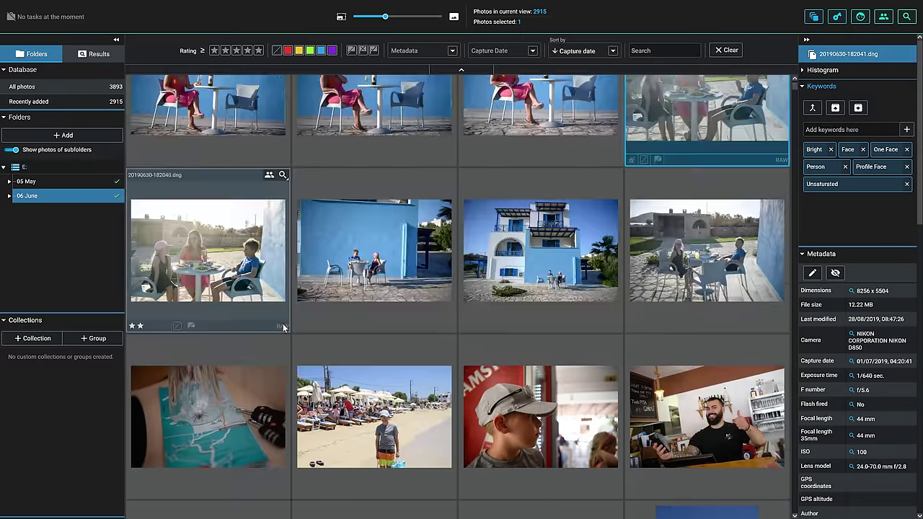
scroll(282, 323, down, 3)
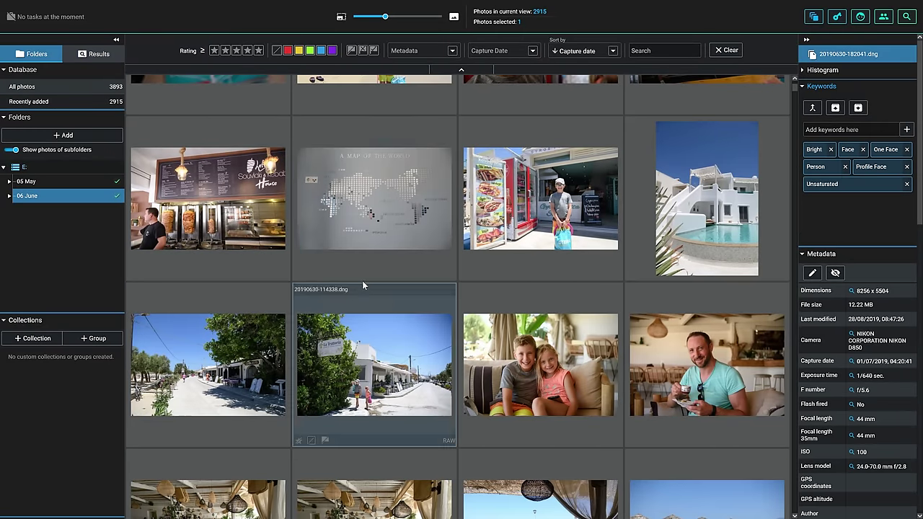
scroll(411, 293, up, 5)
scroll(498, 209, up, 3)
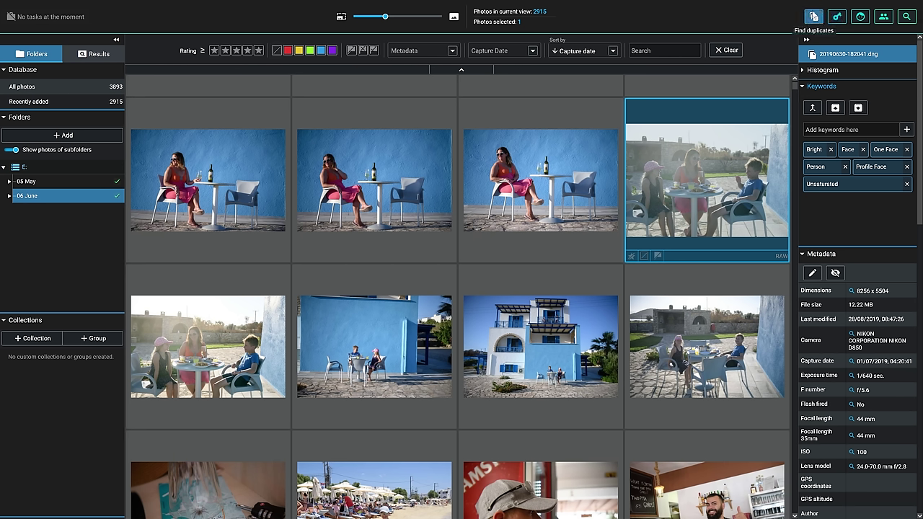
Step: Search the whole database for near duplicates at medium similarity
click(816, 15)
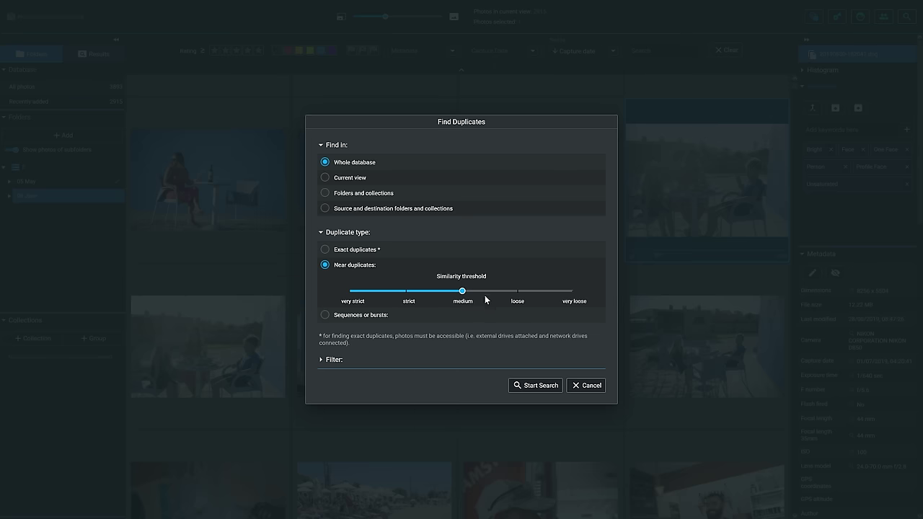
click(532, 385)
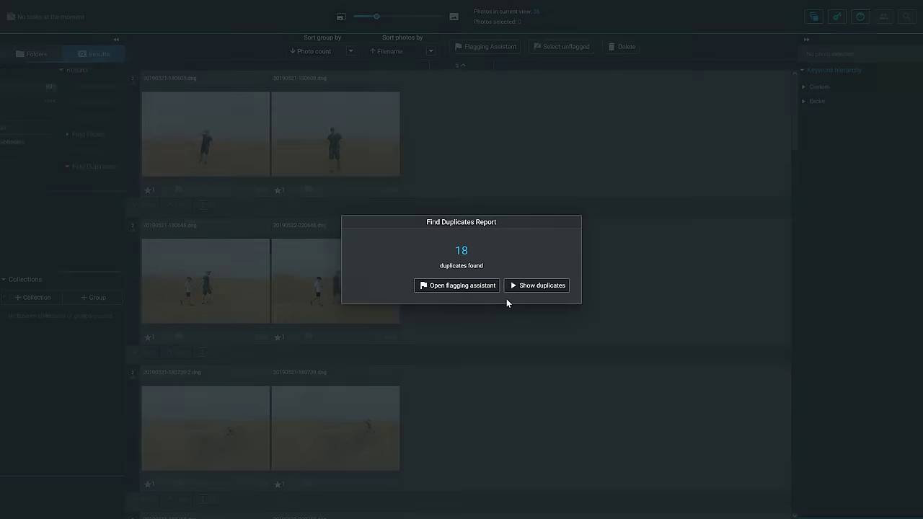
click(546, 286)
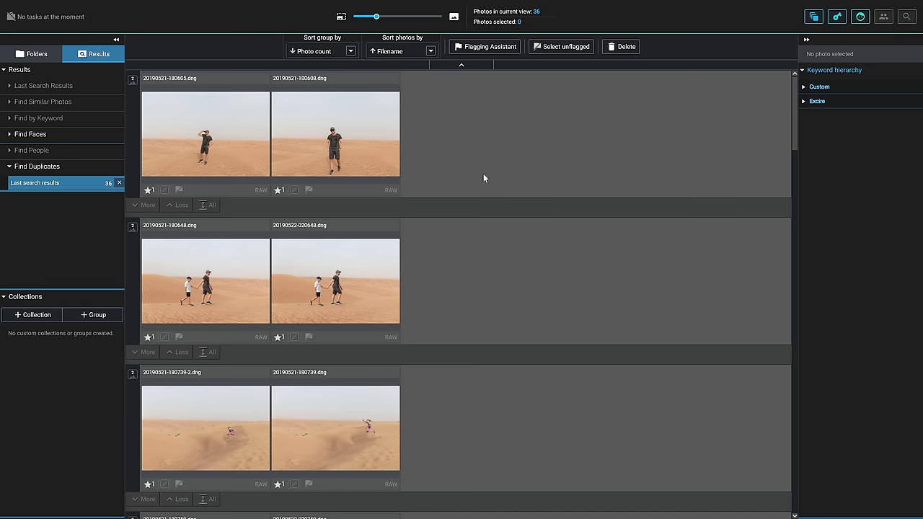
scroll(376, 191, down, 5)
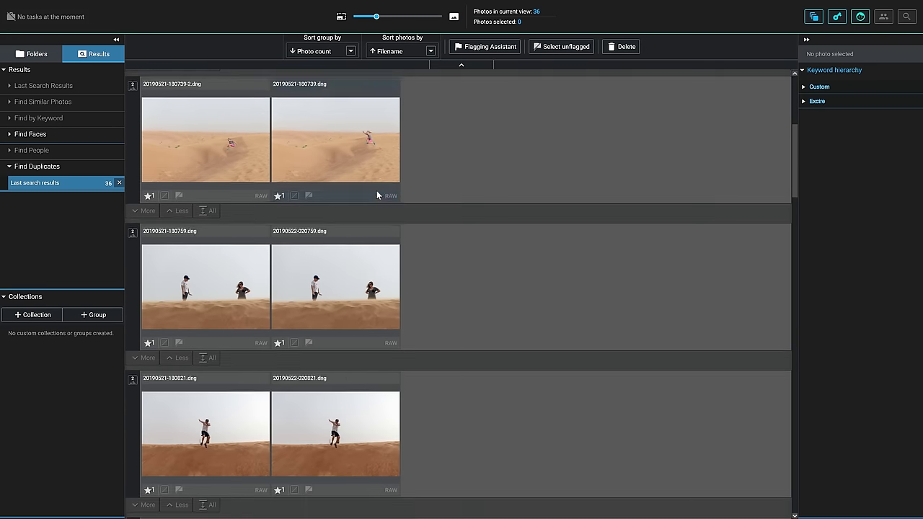
scroll(376, 190, down, 10)
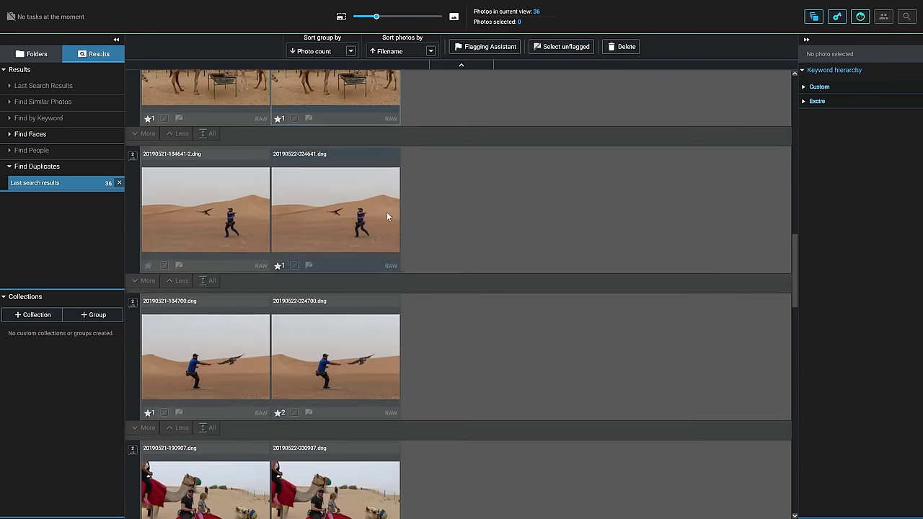
scroll(387, 217, down, 12)
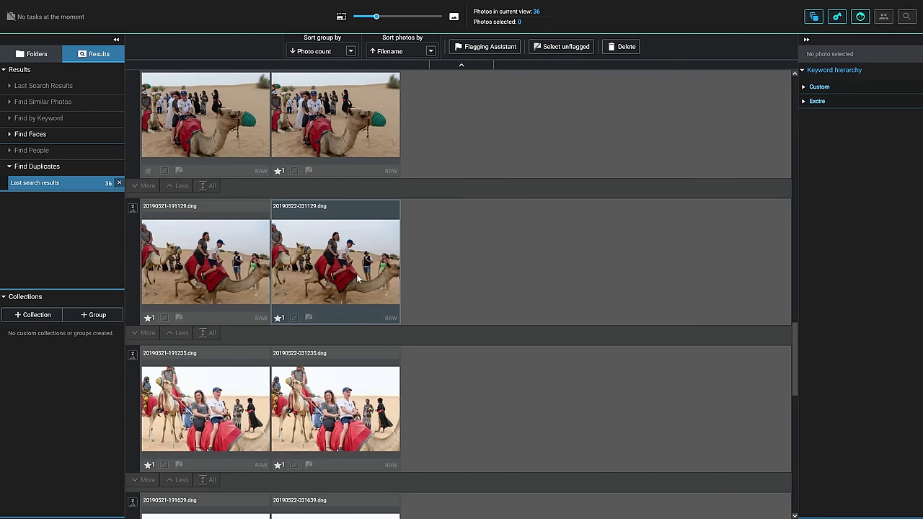
scroll(368, 280, down, 3)
scroll(353, 325, down, 3)
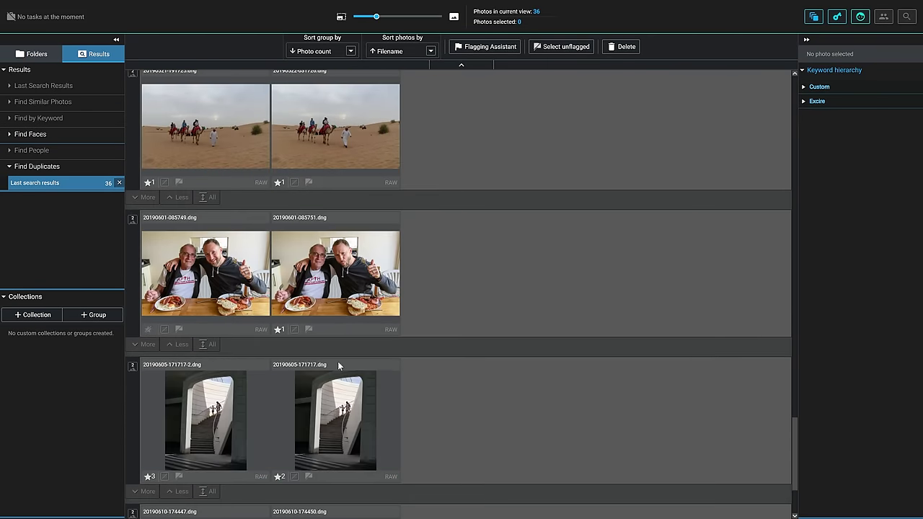
scroll(358, 311, down, 2)
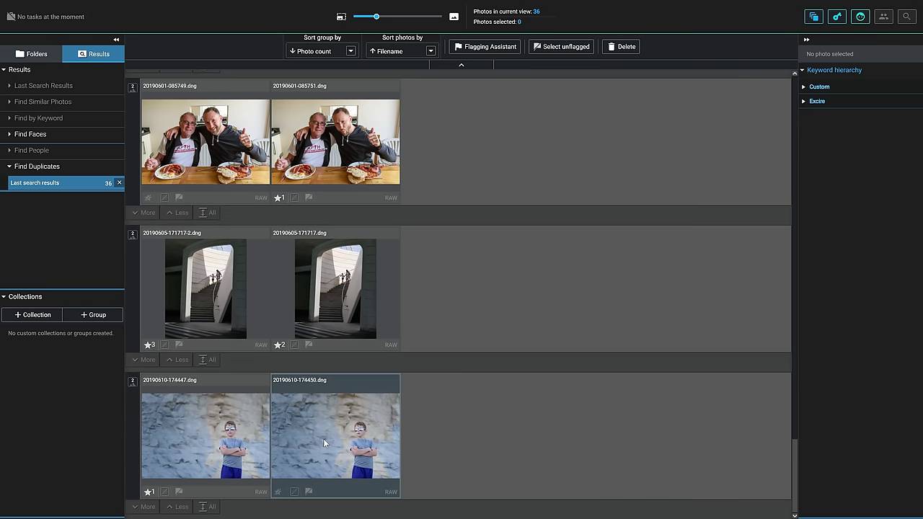
click(323, 438)
click(231, 433)
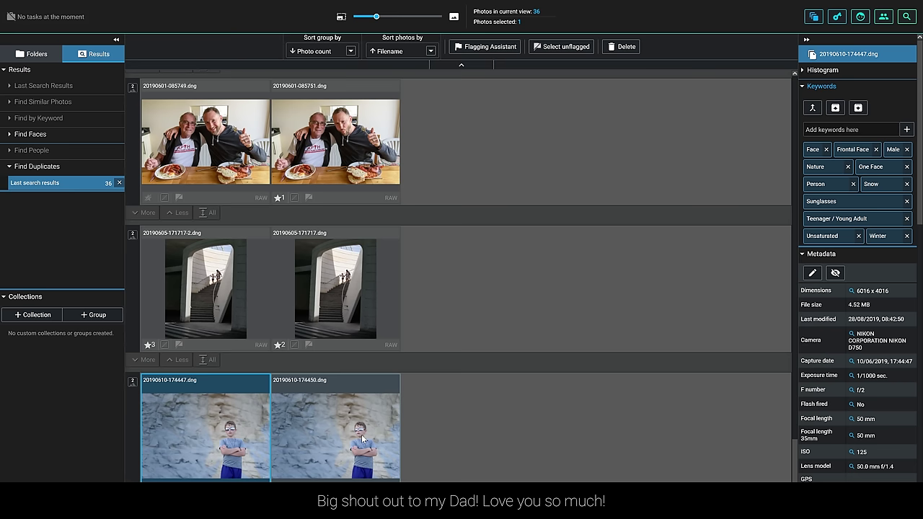
click(342, 441)
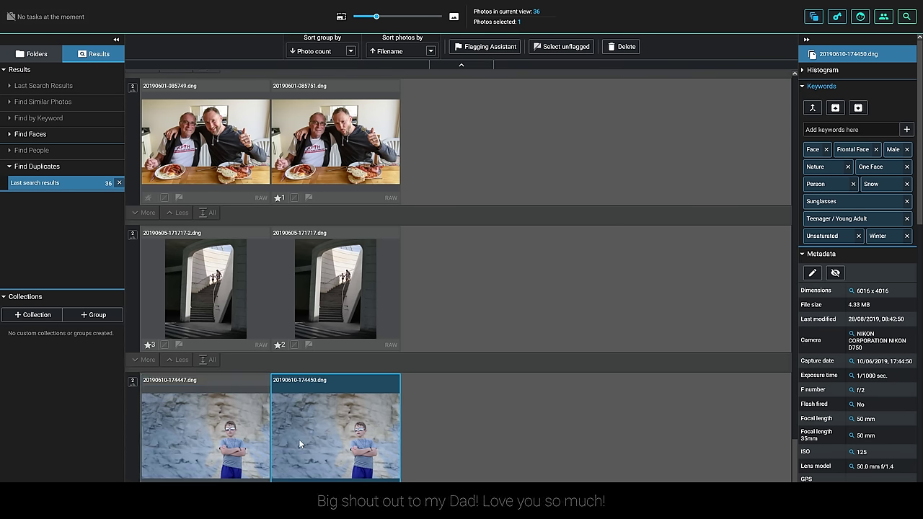
Step: Open the boy photo full size, switch to 174450, and cancel its removal
double_click(240, 434)
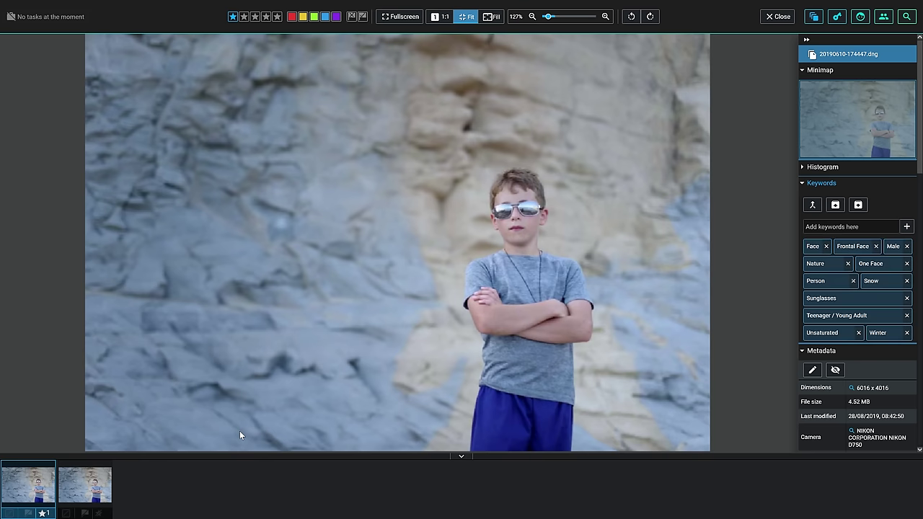
click(84, 483)
right_click(431, 281)
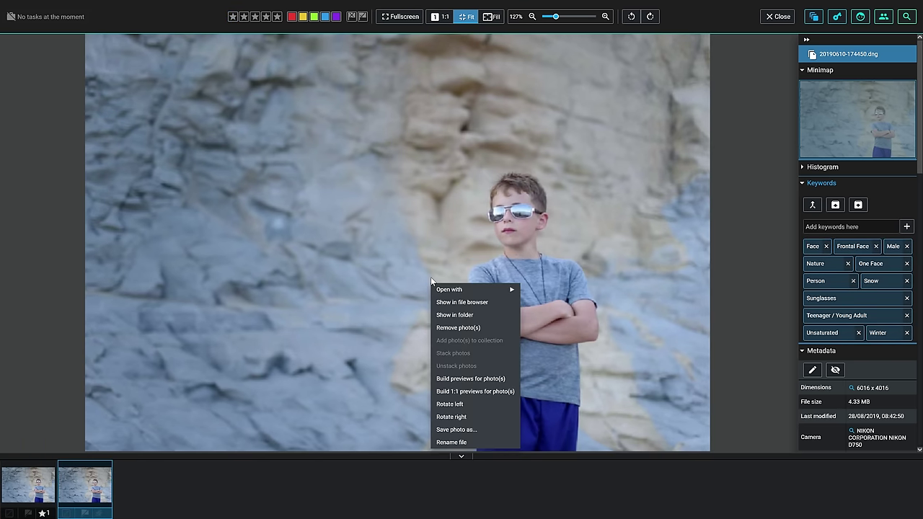
click(484, 328)
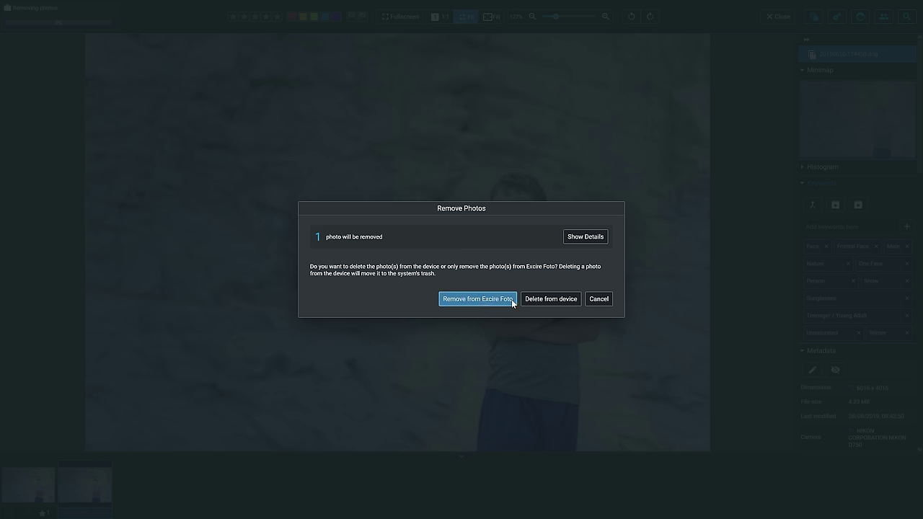
click(568, 298)
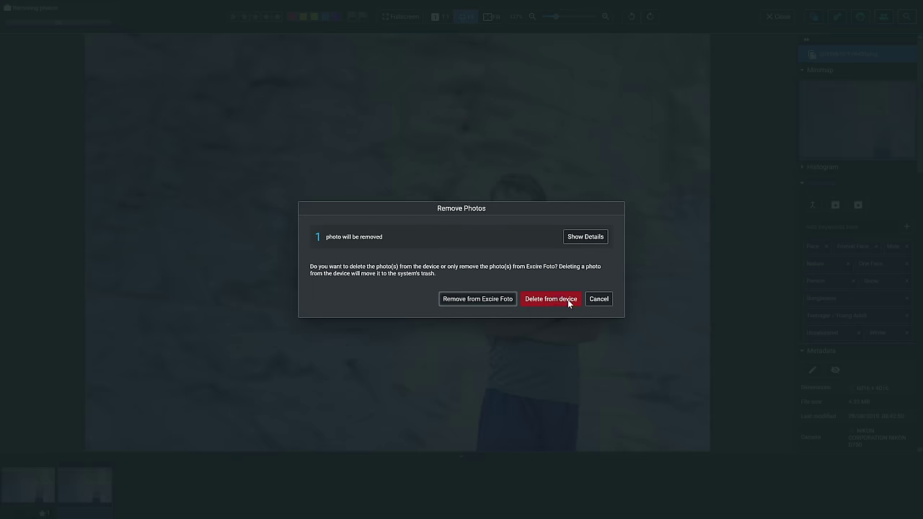
click(595, 297)
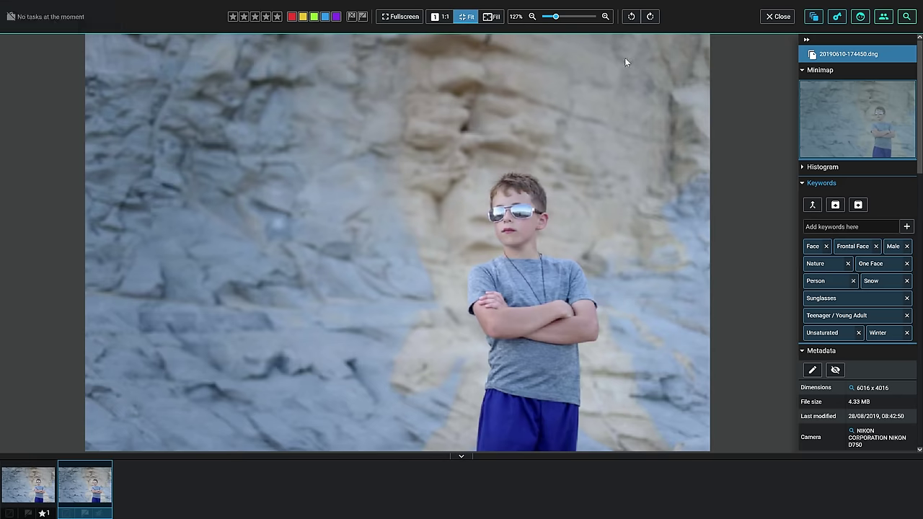
Step: Rerun the duplicate search at loose similarity and show the duplicate groups
click(778, 17)
click(813, 16)
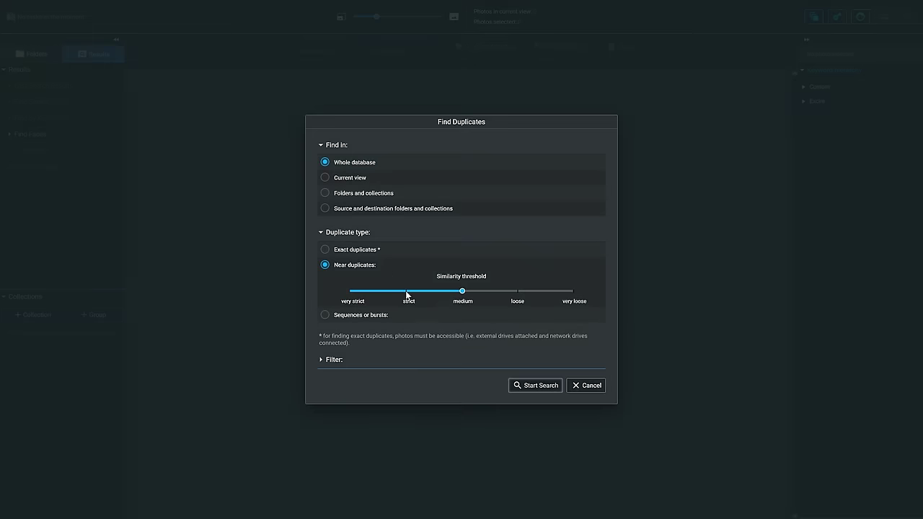
mouse_move(465, 292)
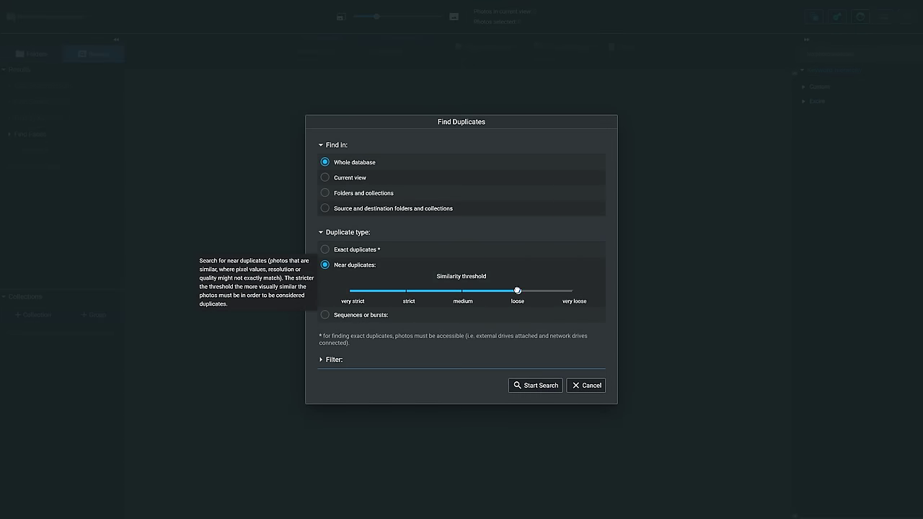
click(541, 384)
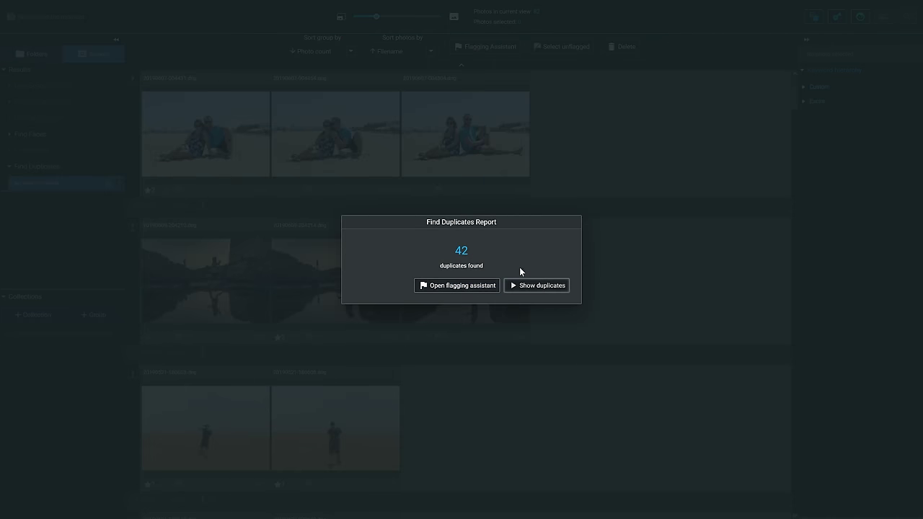
click(545, 288)
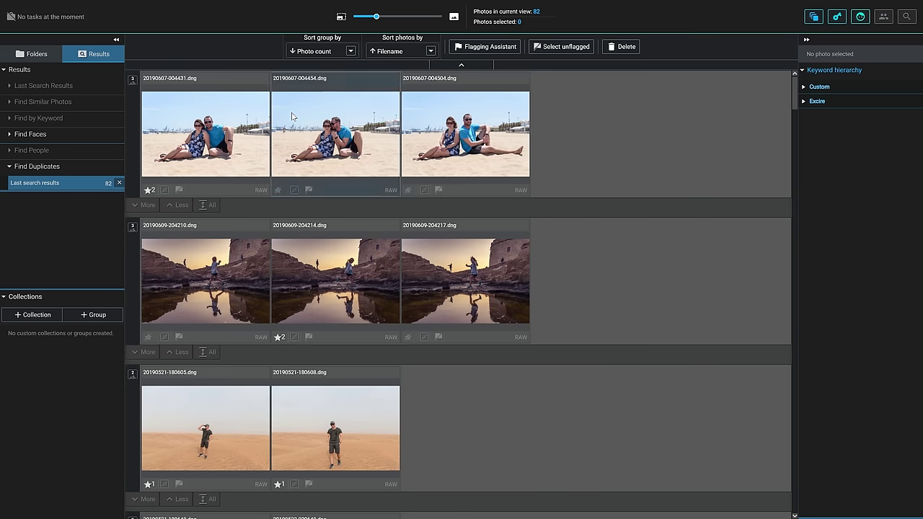
Step: Compare keywords of the three beach shots and the sunset reflection photos
click(205, 134)
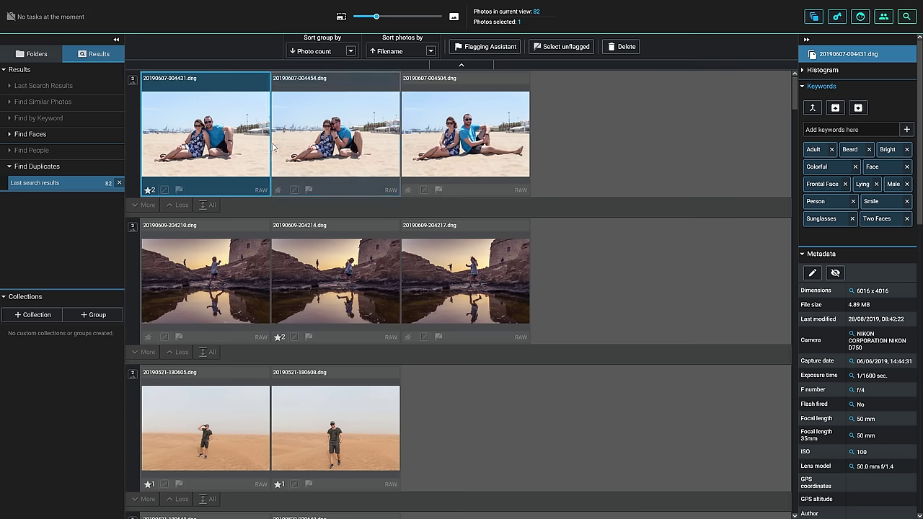
click(336, 134)
click(468, 126)
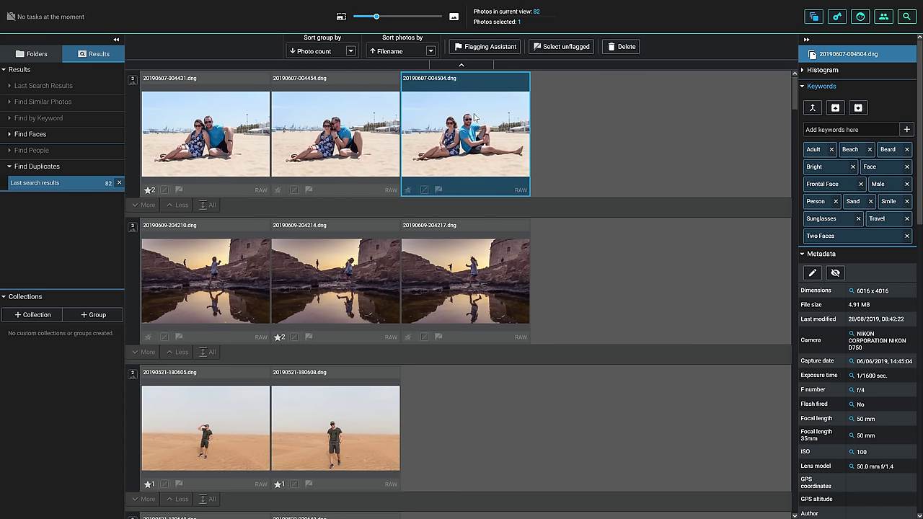
scroll(392, 237, down, 1)
scroll(323, 241, up, 1)
click(325, 285)
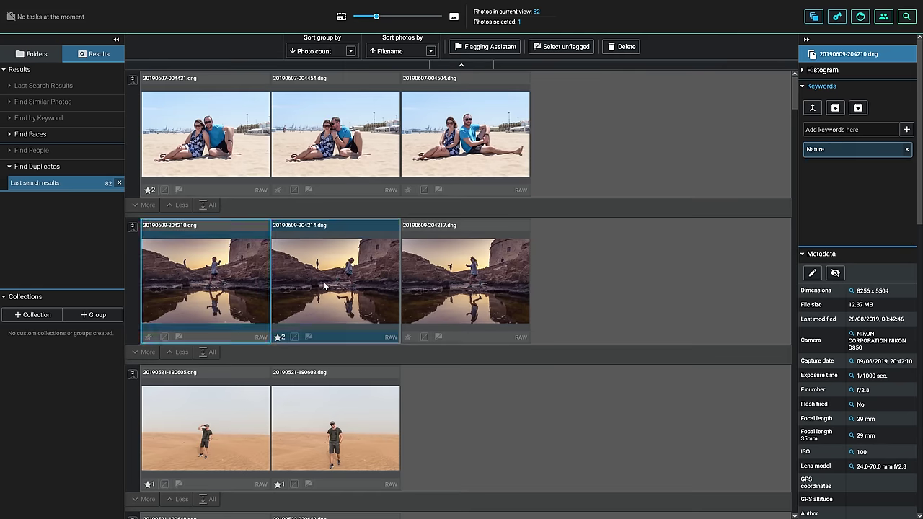
click(470, 290)
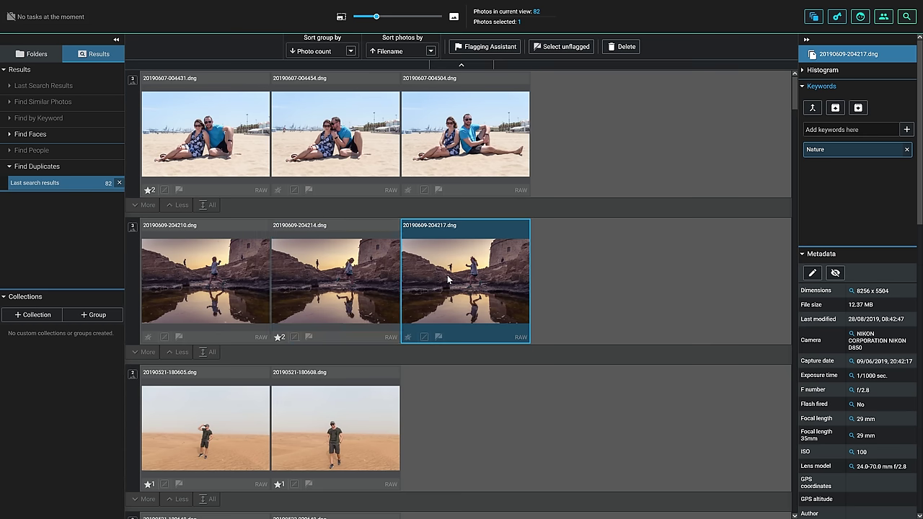
Step: Show the 06 June folder's 2915 photos and select the blue-wall shot to see its Nikon D850 details
click(31, 54)
click(48, 197)
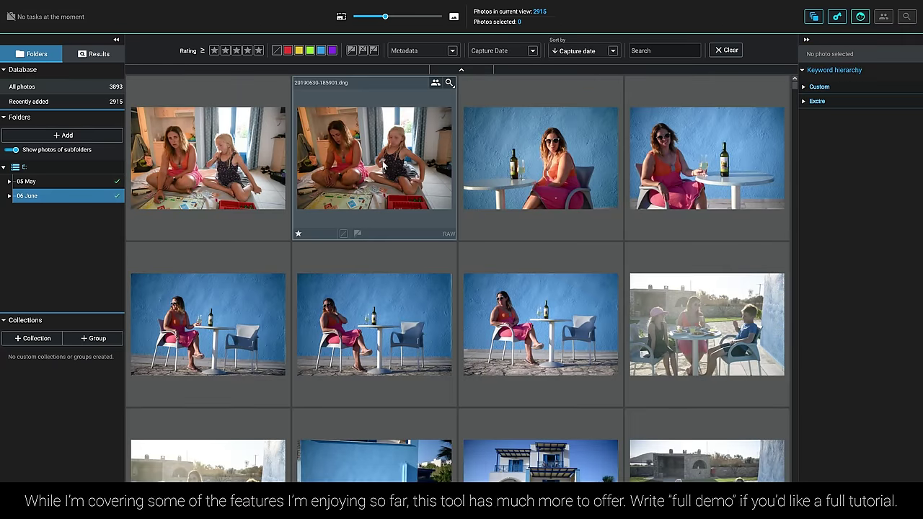
click(541, 321)
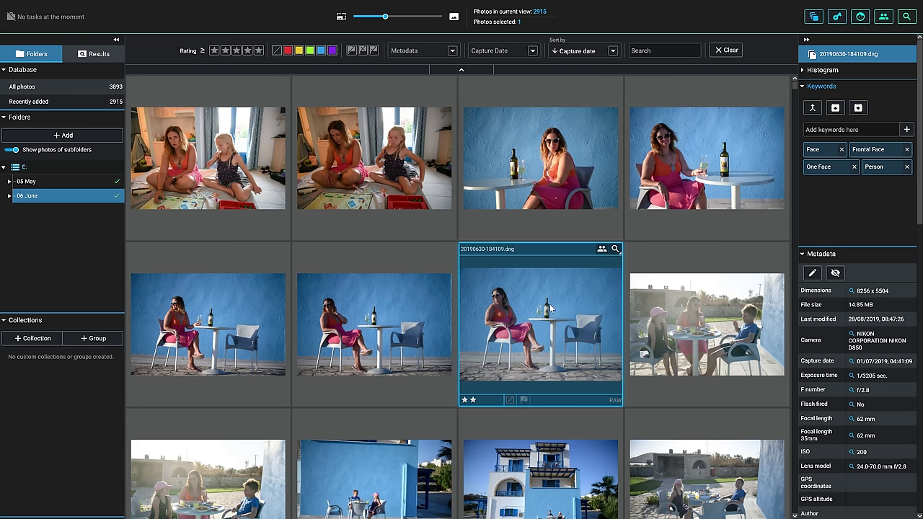
Step: Give the woman-at-the-blue-wall photo a four-star rating
right_click(524, 305)
click(507, 366)
mouse_move(495, 406)
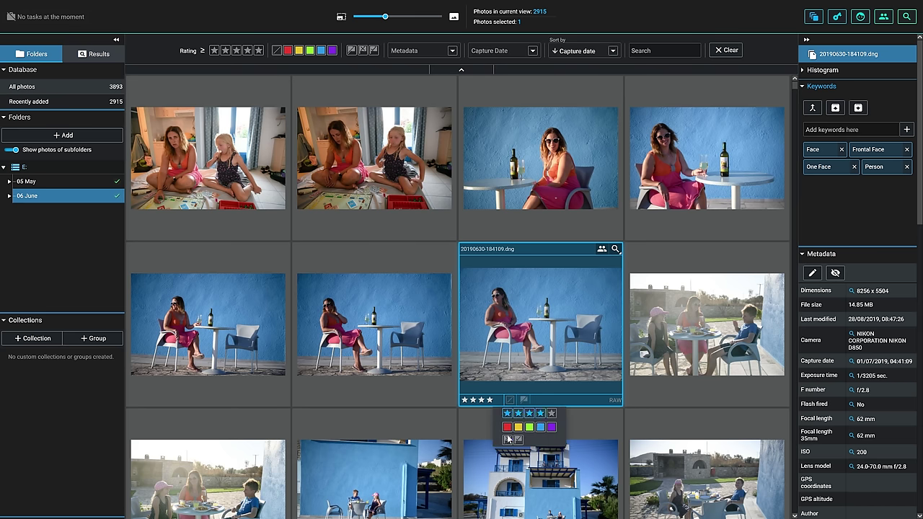
click(519, 439)
Step: Filter the folder to photos rated ≥ three stars, leaving 191 photos
click(204, 51)
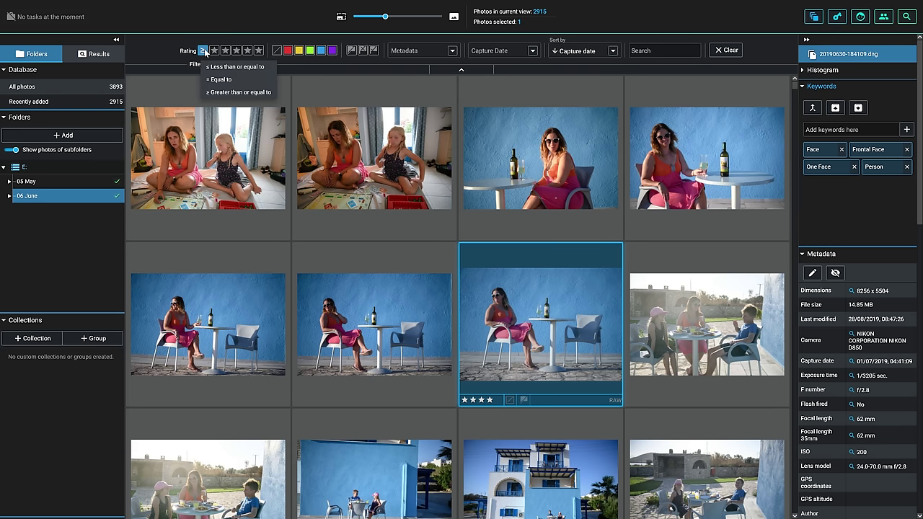
click(241, 92)
click(246, 51)
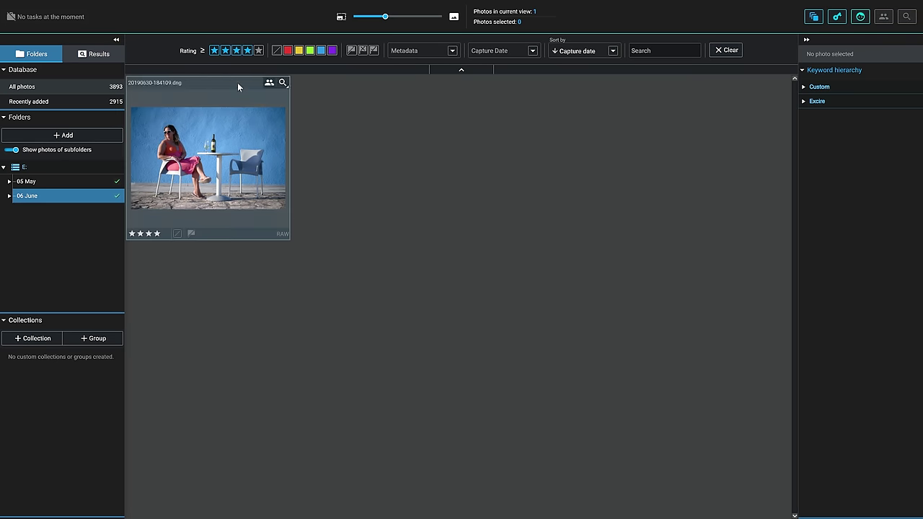
click(215, 51)
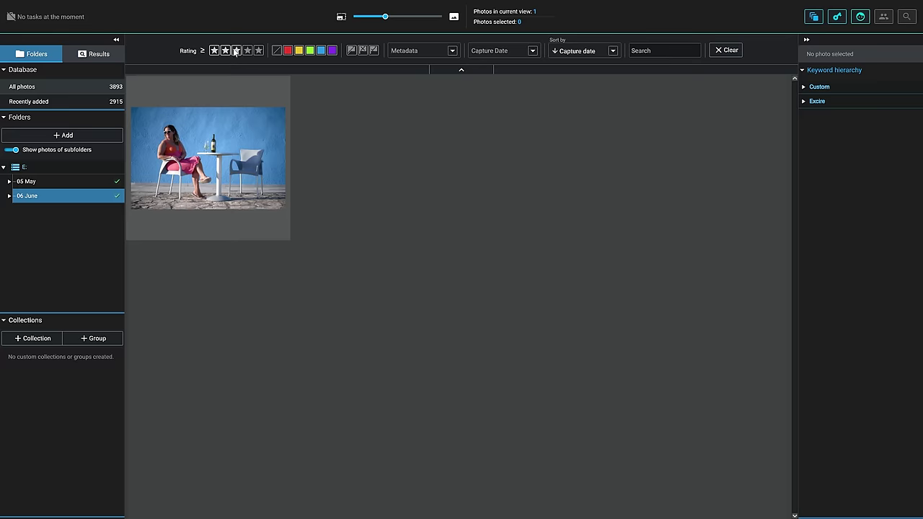
click(236, 51)
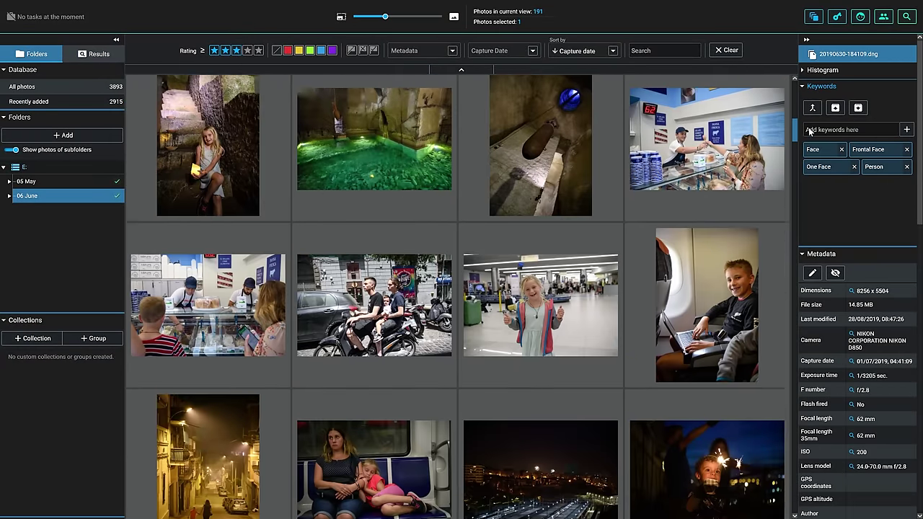
Step: Scroll the rated photos, inspect the cathedral interior shot's keywords, and bring up Find by Keyword
drag(796, 131, 794, 202)
click(504, 207)
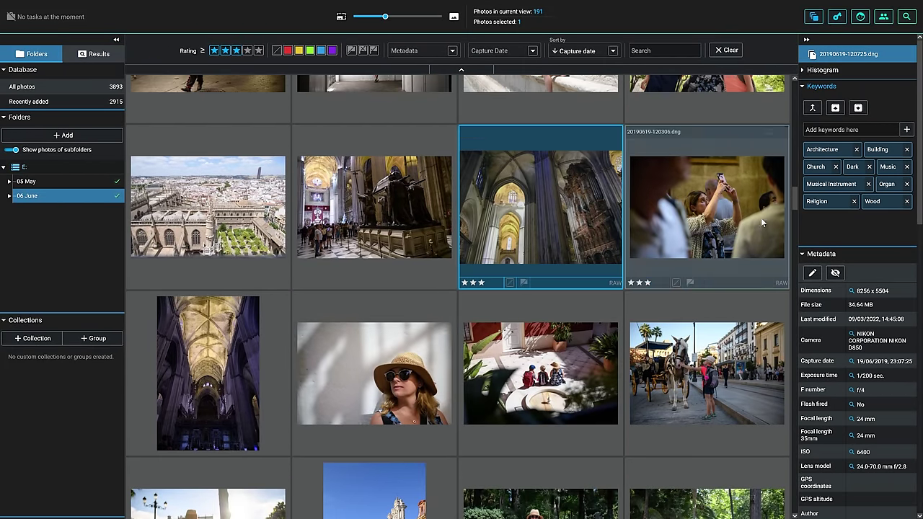
drag(795, 202, 796, 92)
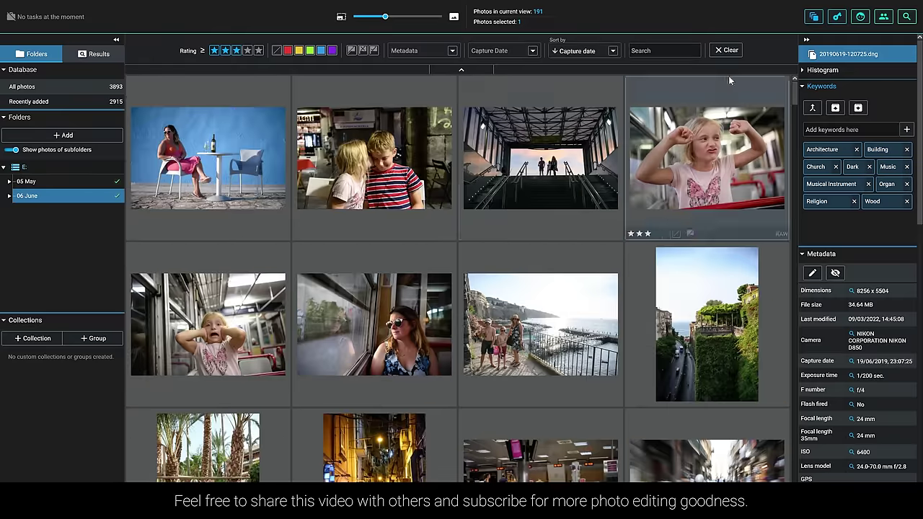
click(837, 18)
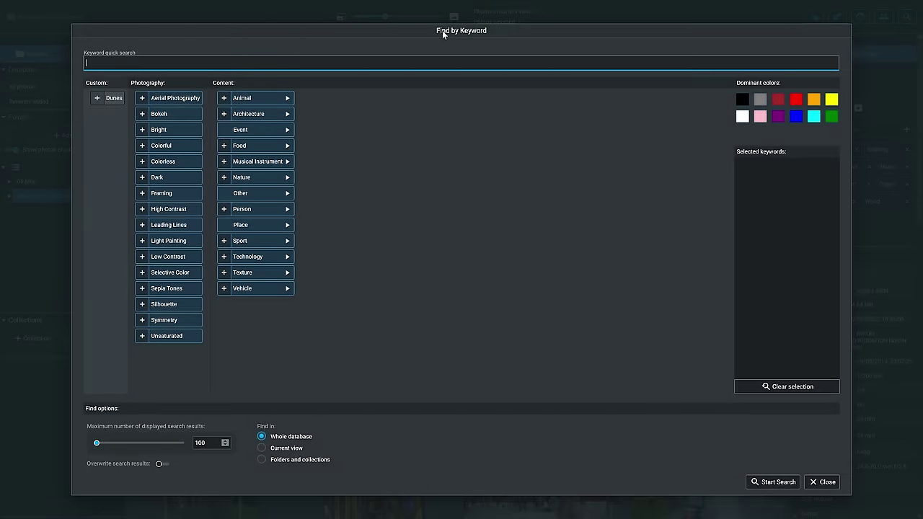
Step: Search the whole database for the Architecture keyword alone, returning 100 cathedral and stained-glass photos
click(215, 77)
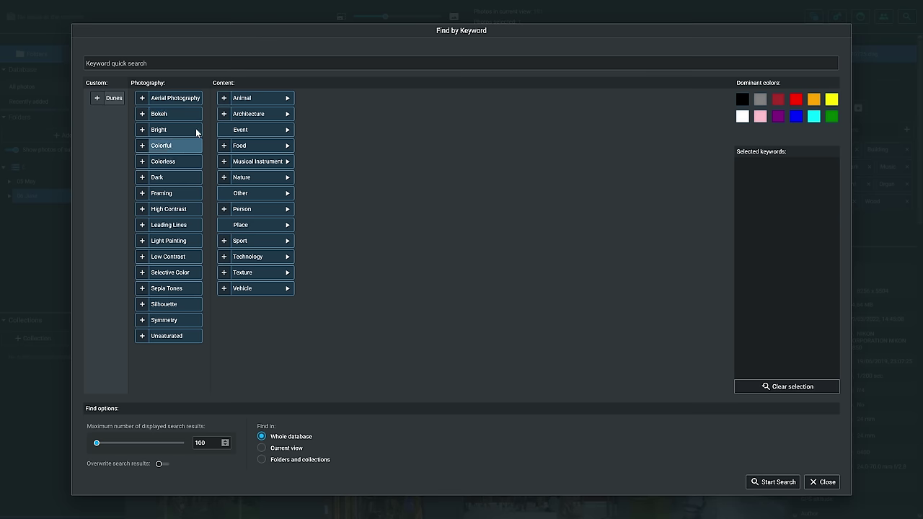
click(261, 116)
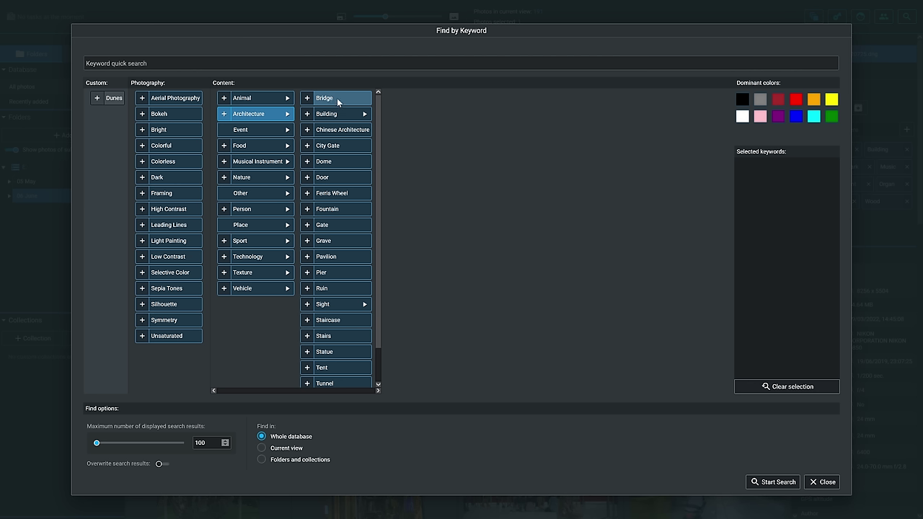
click(308, 99)
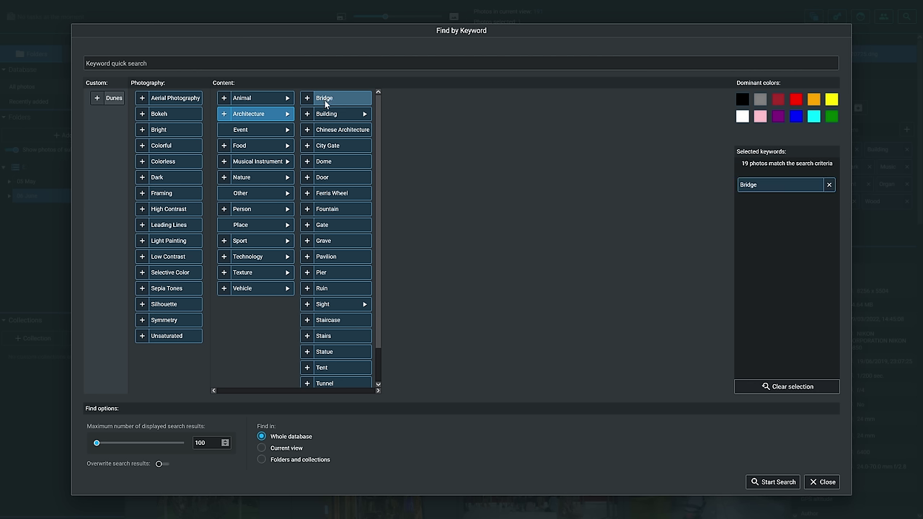
click(309, 113)
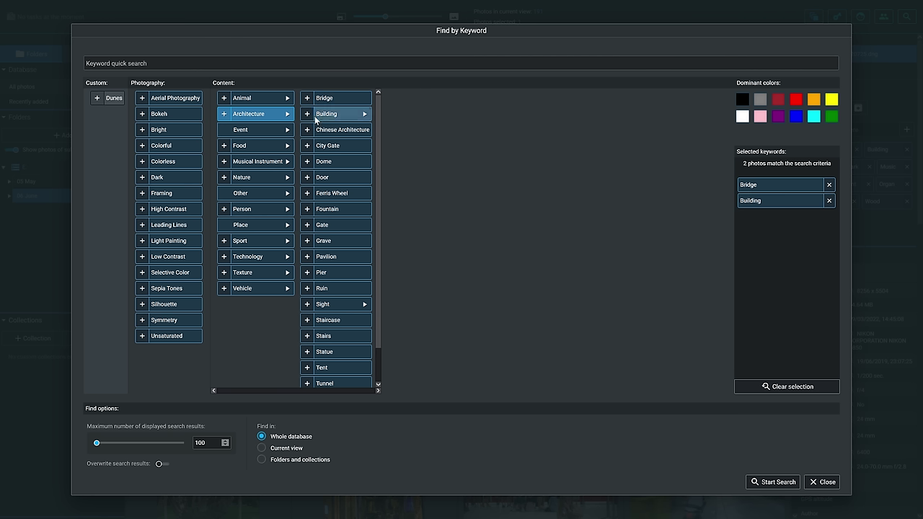
click(231, 114)
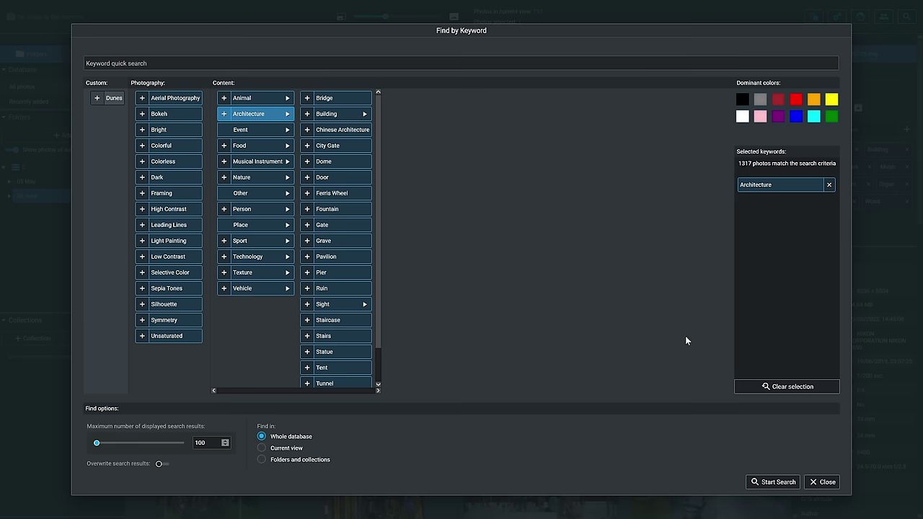
click(773, 482)
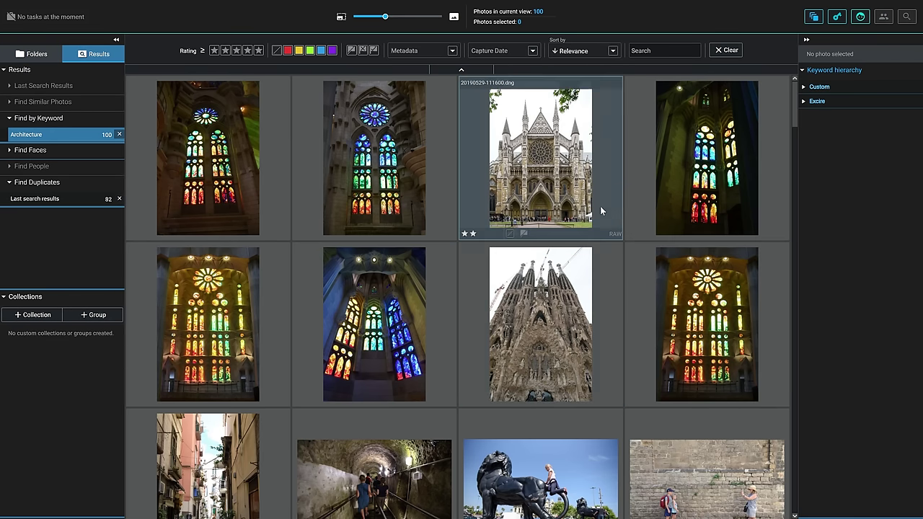
Step: Sort the Architecture search results by star rating
drag(797, 109, 637, 163)
click(580, 50)
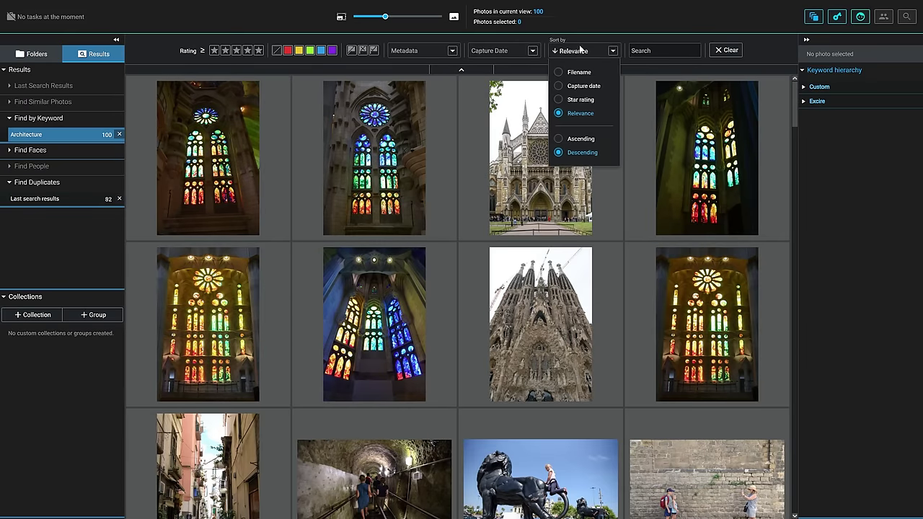
click(576, 100)
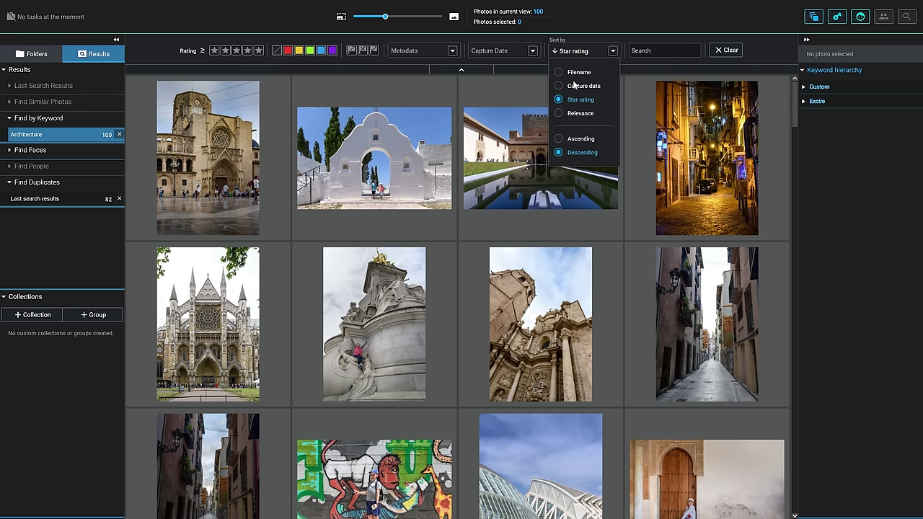
click(601, 4)
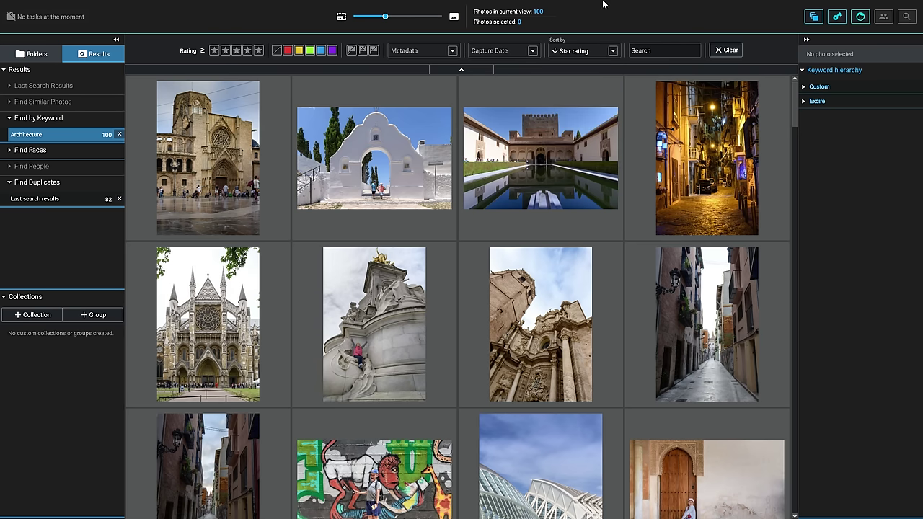
Step: Open the courtyard reflecting-pool photo 20190612-110752.dng in Luminar Neo
right_click(535, 134)
mouse_move(545, 145)
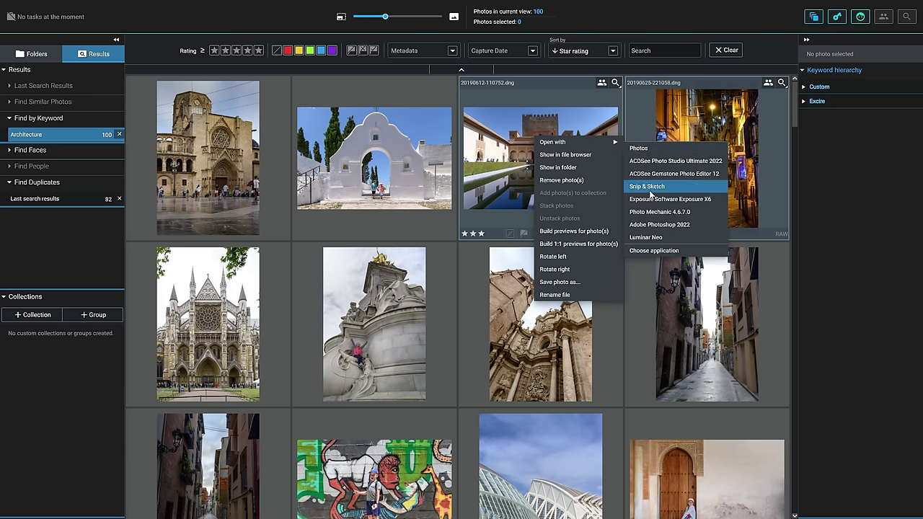
click(646, 237)
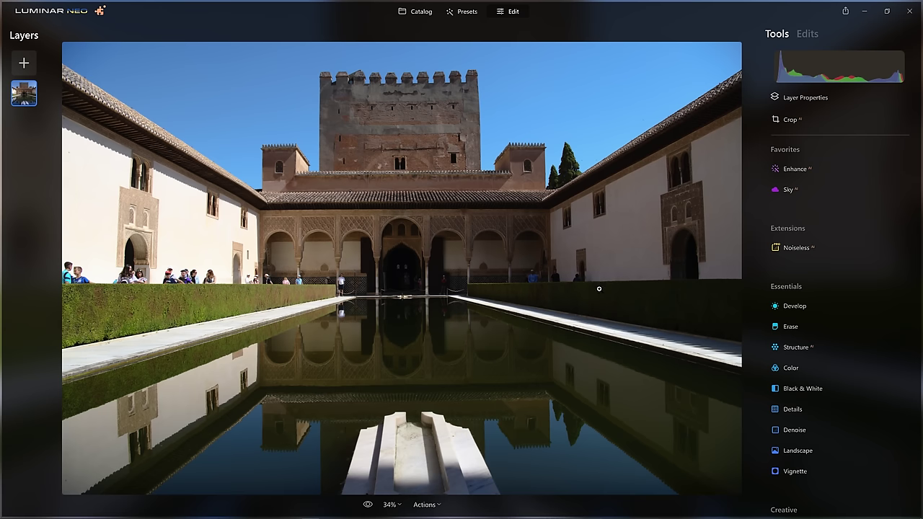
Step: Apply the Monochrome Collection's Low Key preset to the courtyard photo after trying Elegant Matte
click(465, 12)
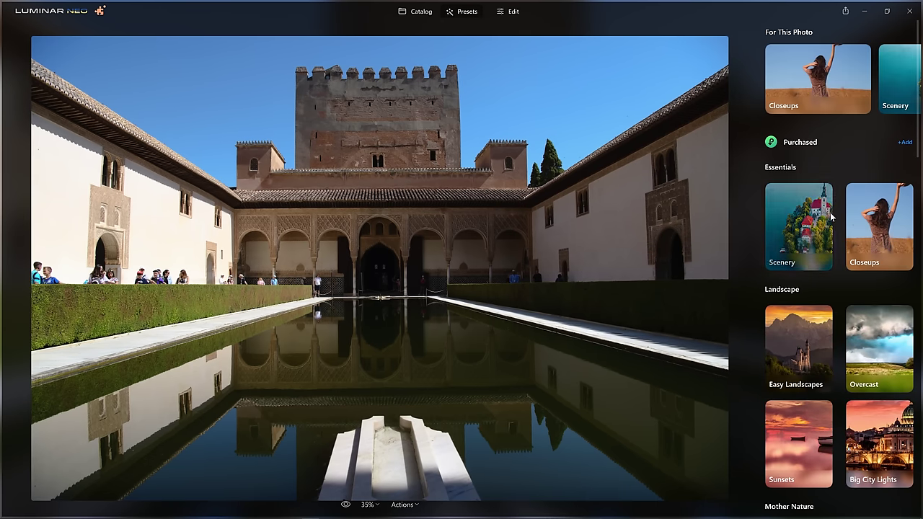
scroll(833, 140, down, 7)
click(809, 246)
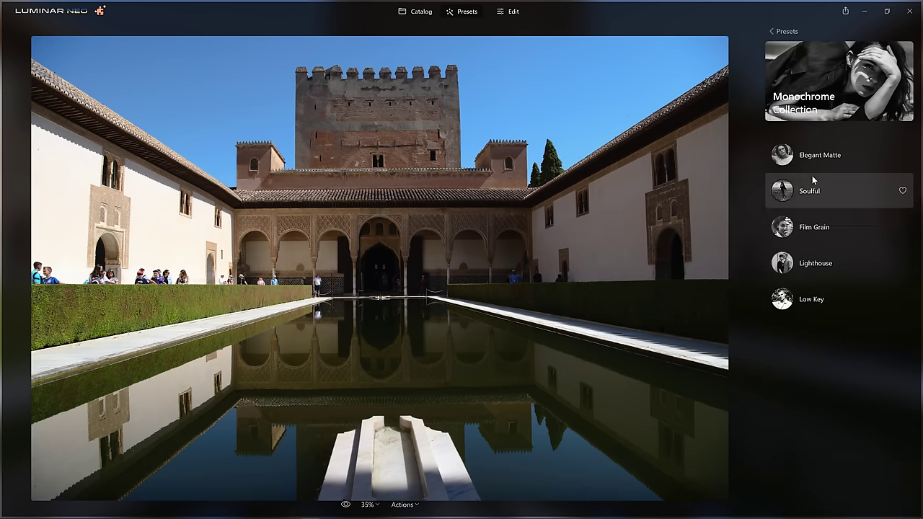
click(829, 156)
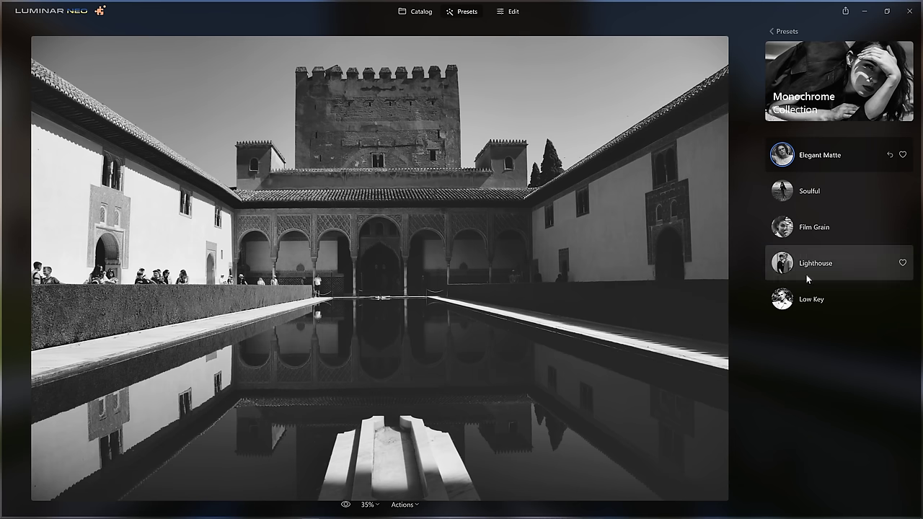
click(780, 297)
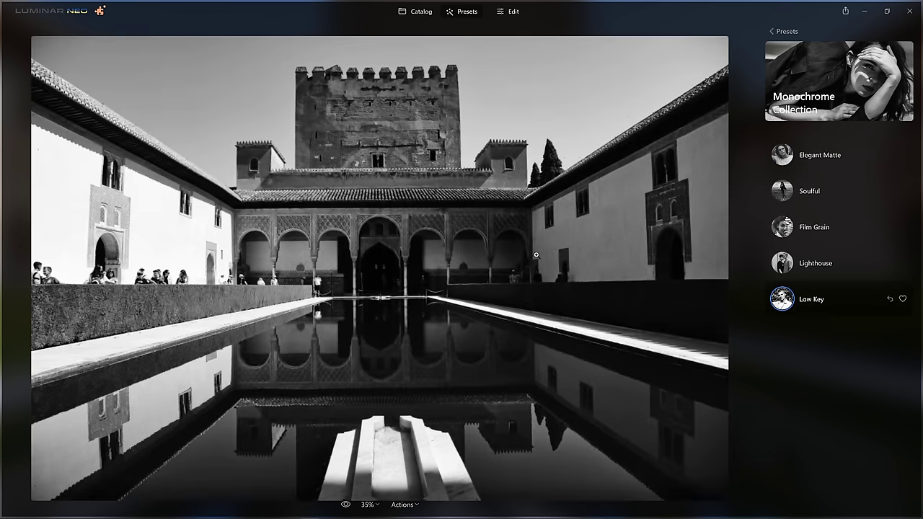
right_click(520, 176)
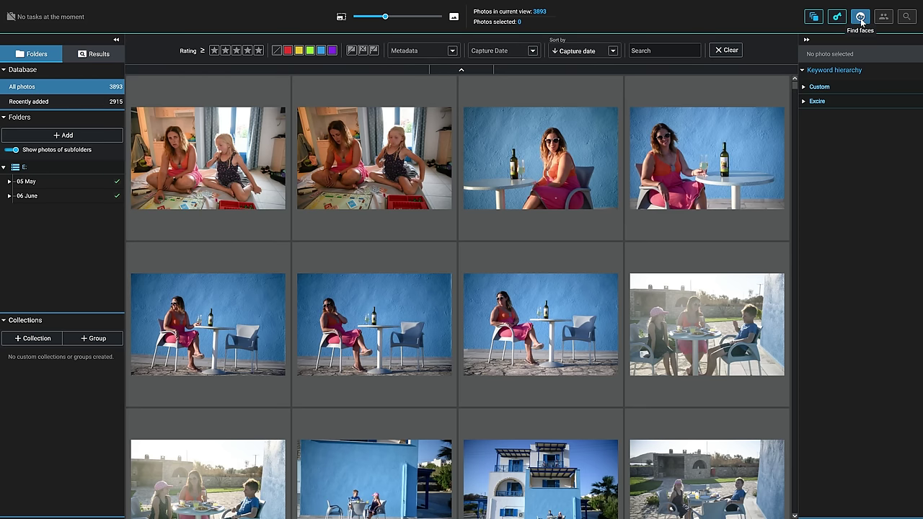
Step: Search for several adult faces with gender fully toward male and no smile filter, giving 18 results
click(859, 17)
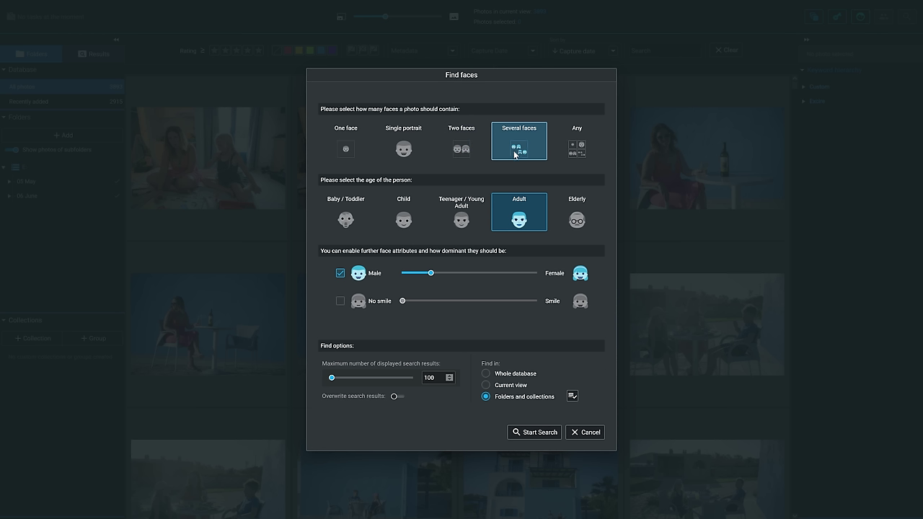
click(472, 202)
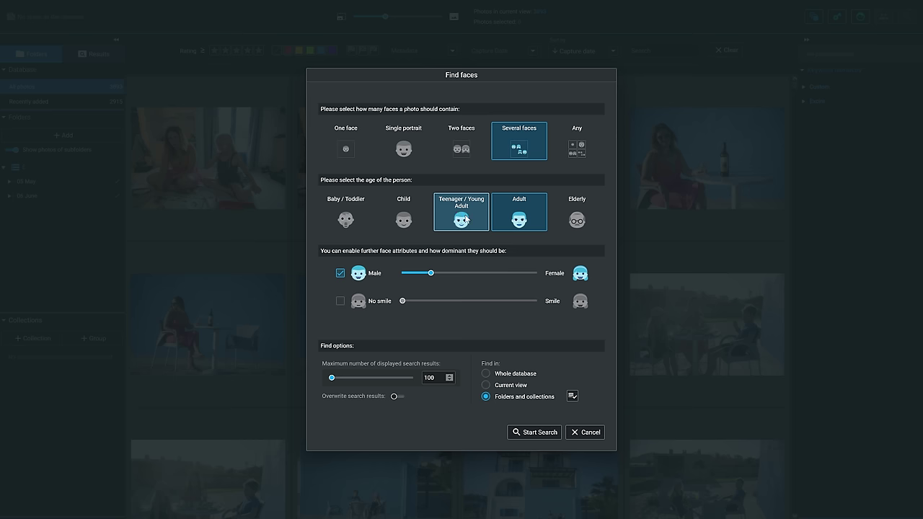
click(467, 218)
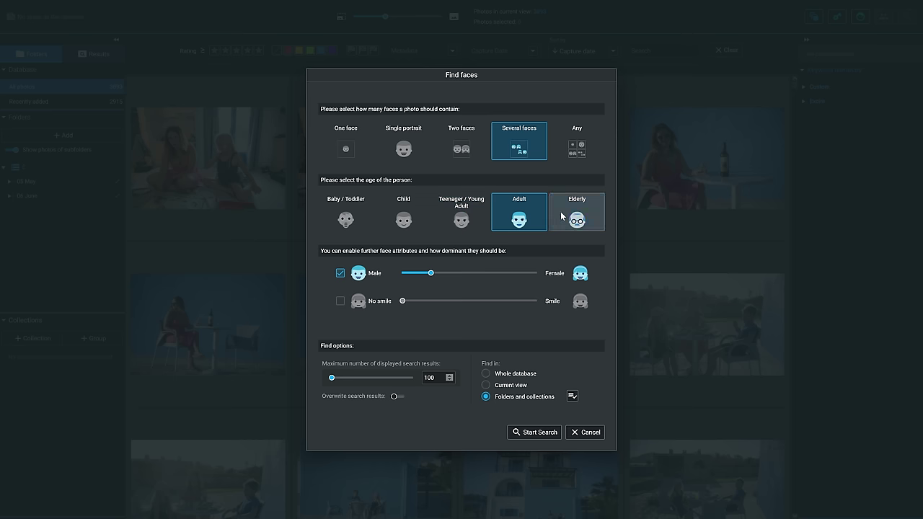
click(530, 210)
click(527, 209)
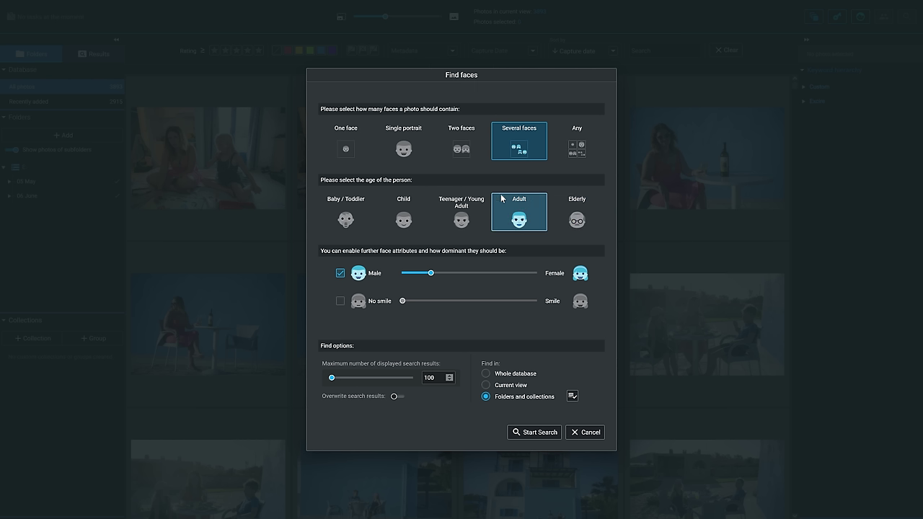
mouse_move(429, 274)
mouse_down()
mouse_move(568, 265)
mouse_move(427, 273)
mouse_up()
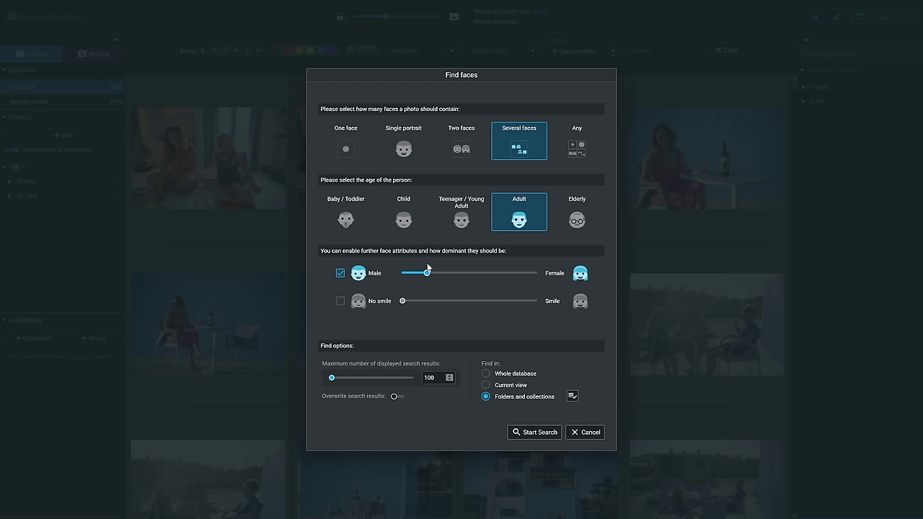
drag(426, 272, 378, 278)
click(359, 302)
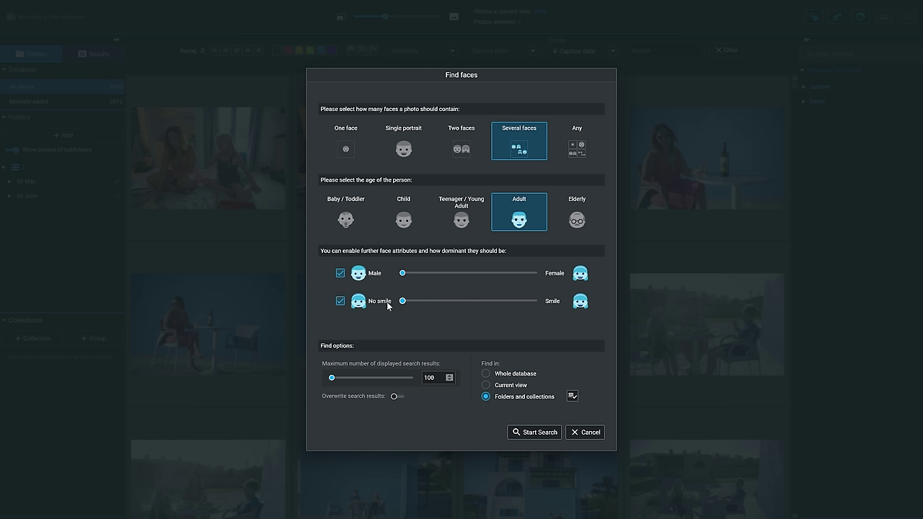
drag(402, 301, 375, 313)
click(341, 301)
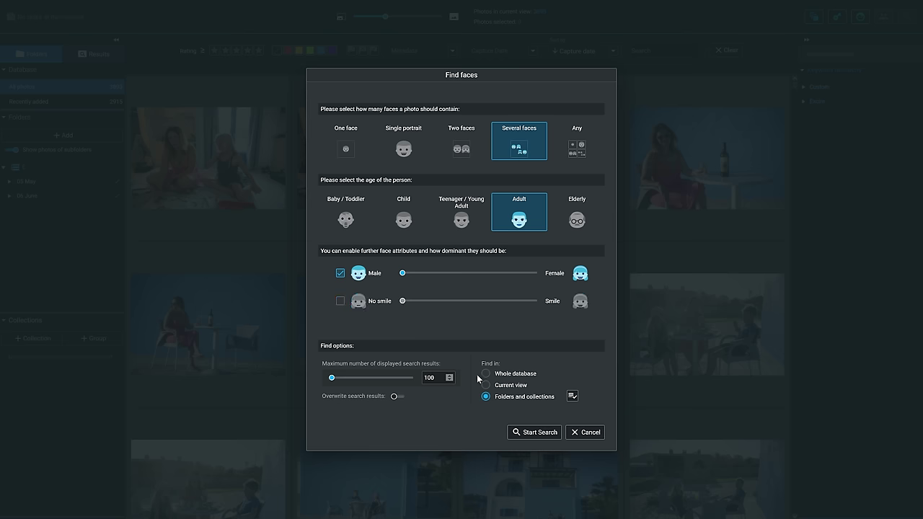
click(555, 431)
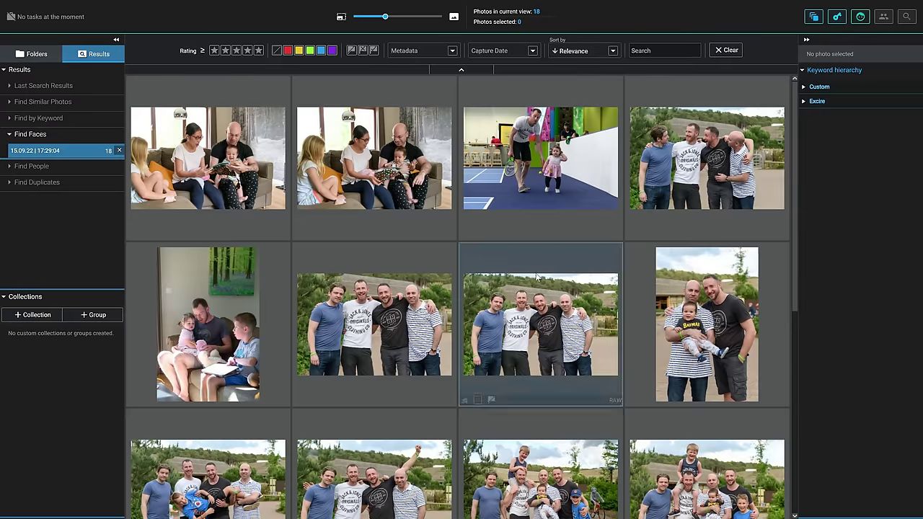
Step: View face results full size, landing on the 20190526-200327.dng shot of four men and three children
scroll(528, 227, down, 2)
double_click(529, 225)
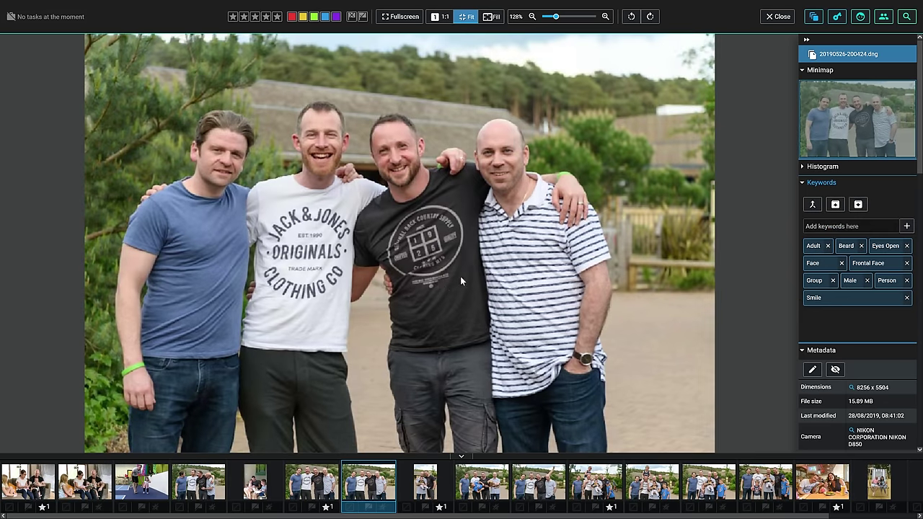
key(Left)
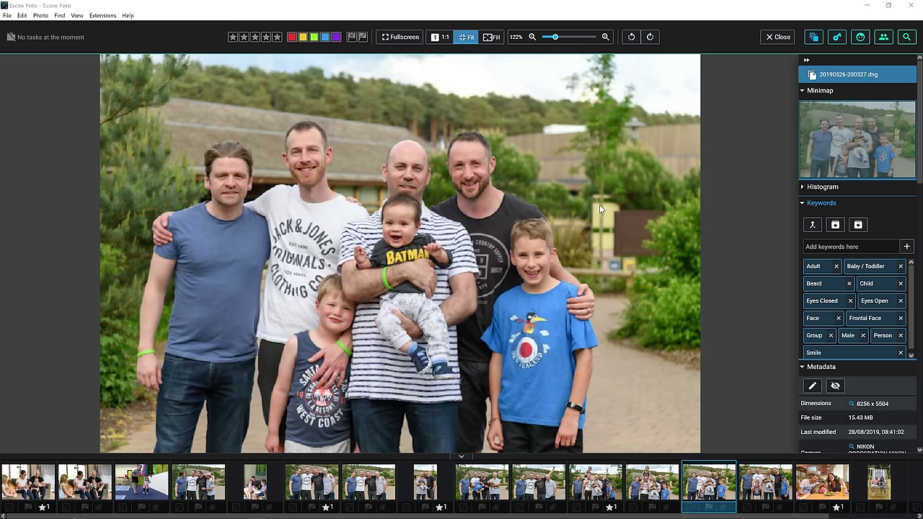
Step: Run a Find People search from the blue-T-shirt boy's face, returning 100 photos of him
click(884, 37)
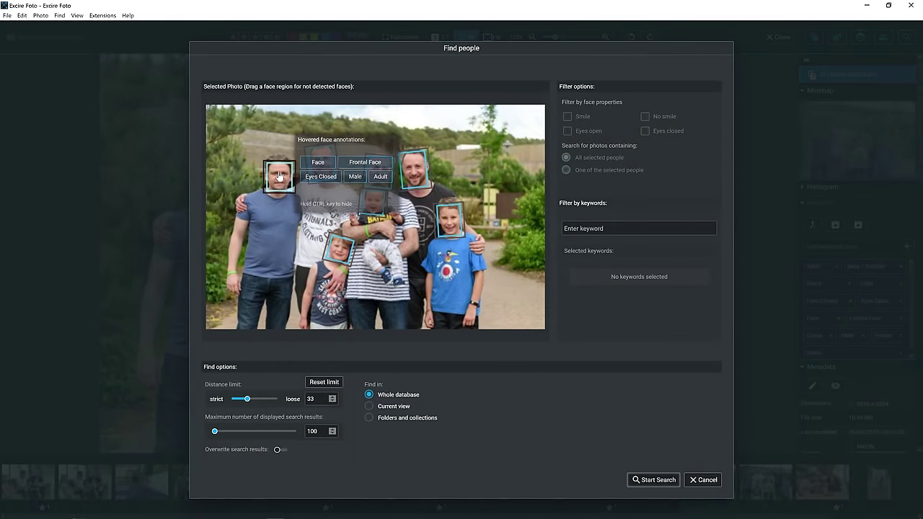
click(447, 233)
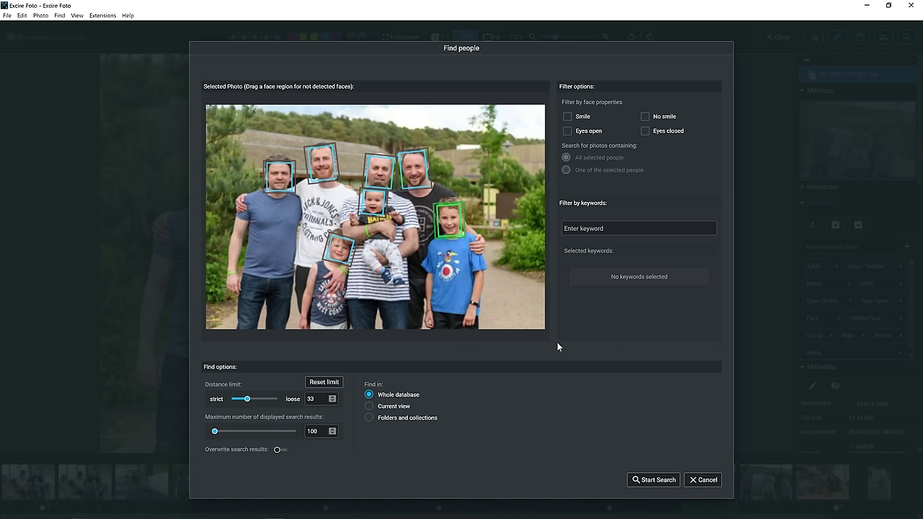
click(667, 478)
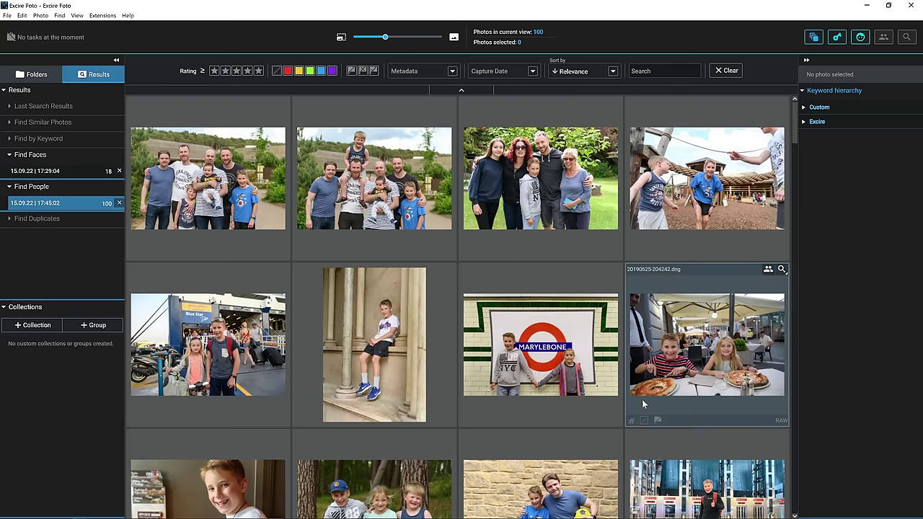
Step: Scroll the people results and open the 20190624-132114.dng football-mural photo full size
scroll(381, 213, down, 3)
scroll(381, 210, down, 6)
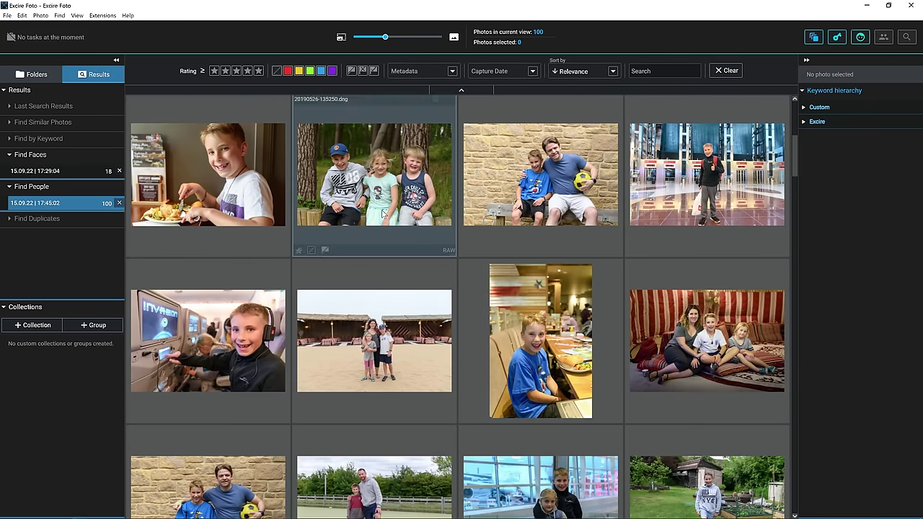
scroll(383, 214, down, 10)
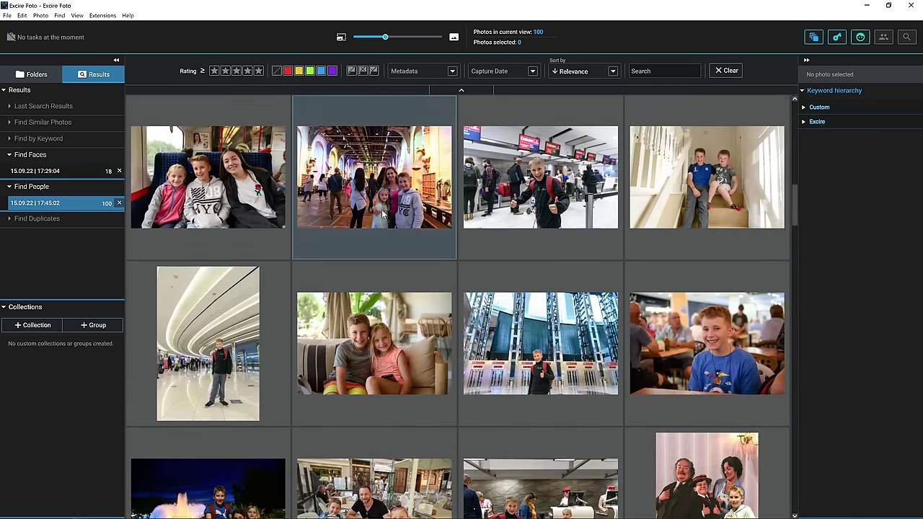
scroll(383, 215, down, 5)
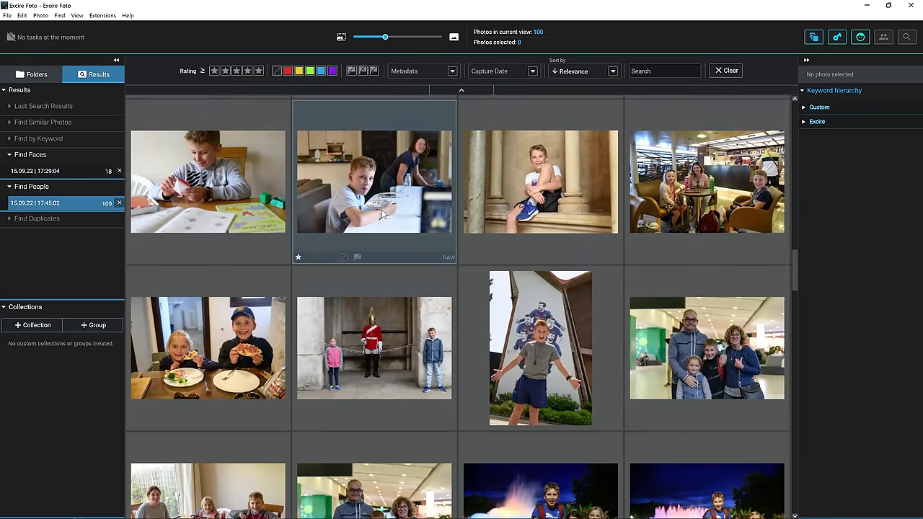
click(553, 221)
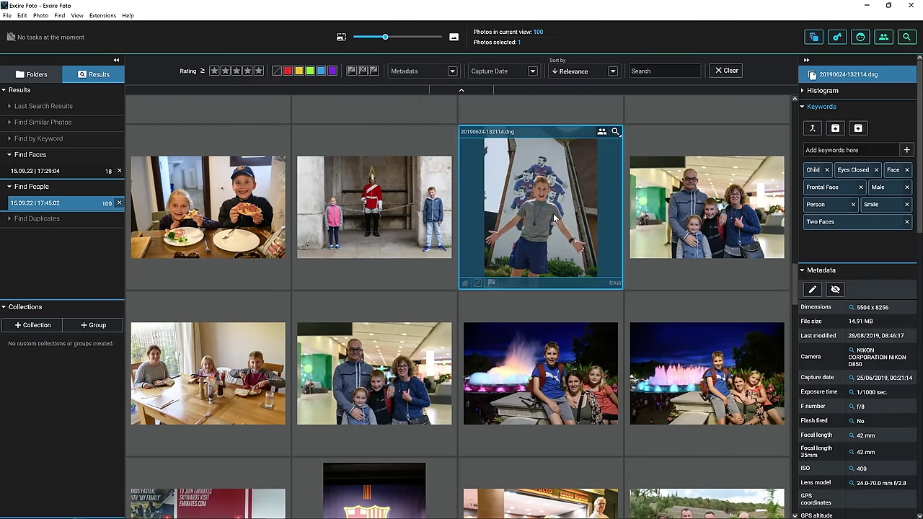
double_click(553, 218)
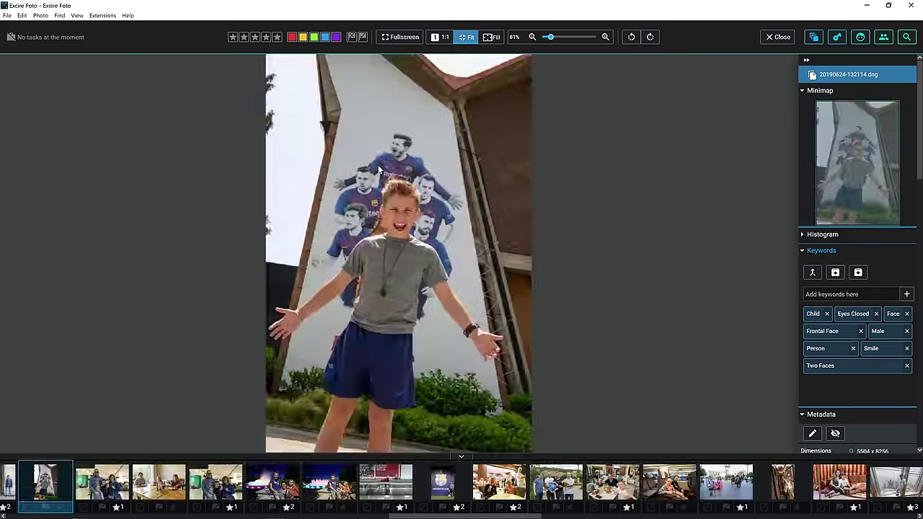